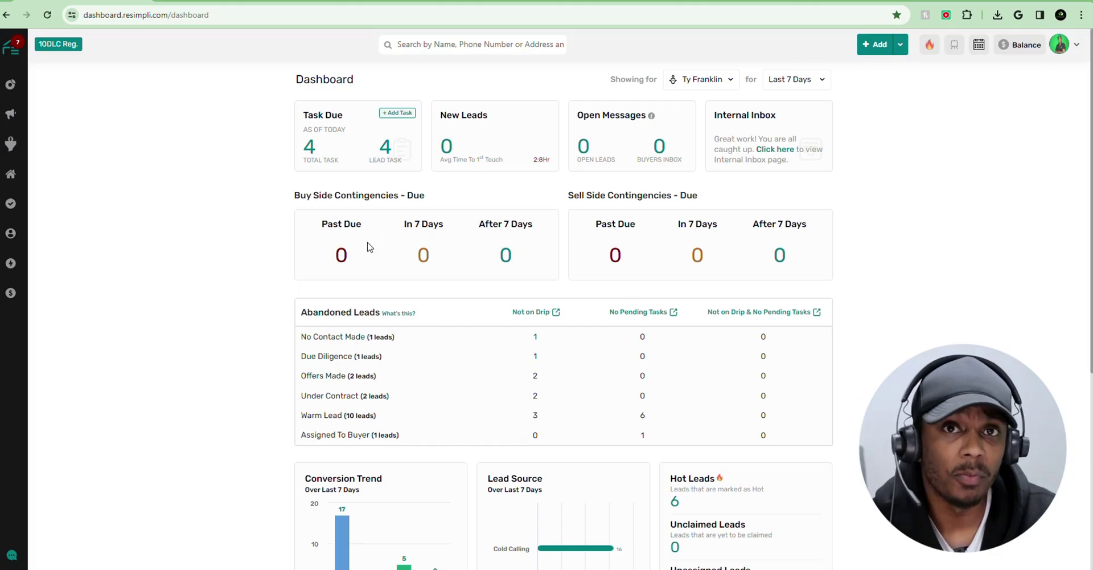
# Go to List Stacking under the Marketing menu in REsimpli CRM
pyautogui.moveTo(19, 84)
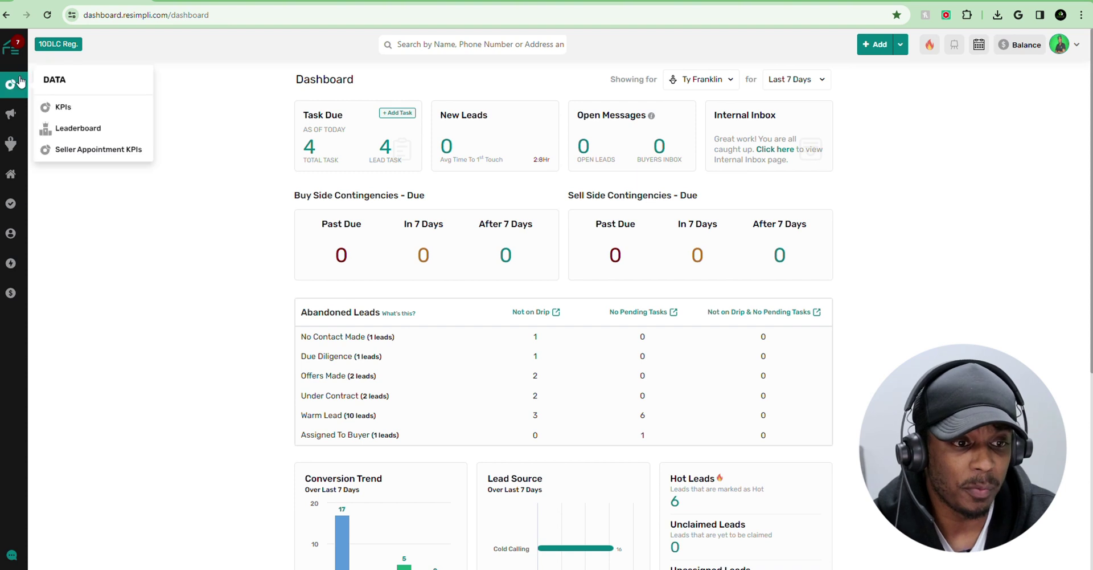
pyautogui.moveTo(11, 116)
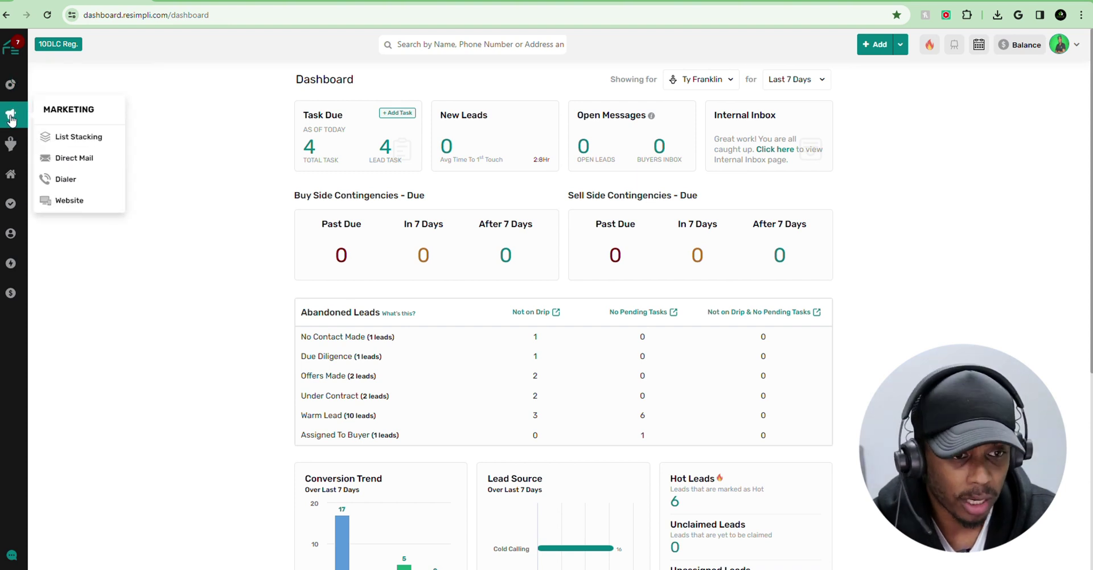
pyautogui.click(77, 136)
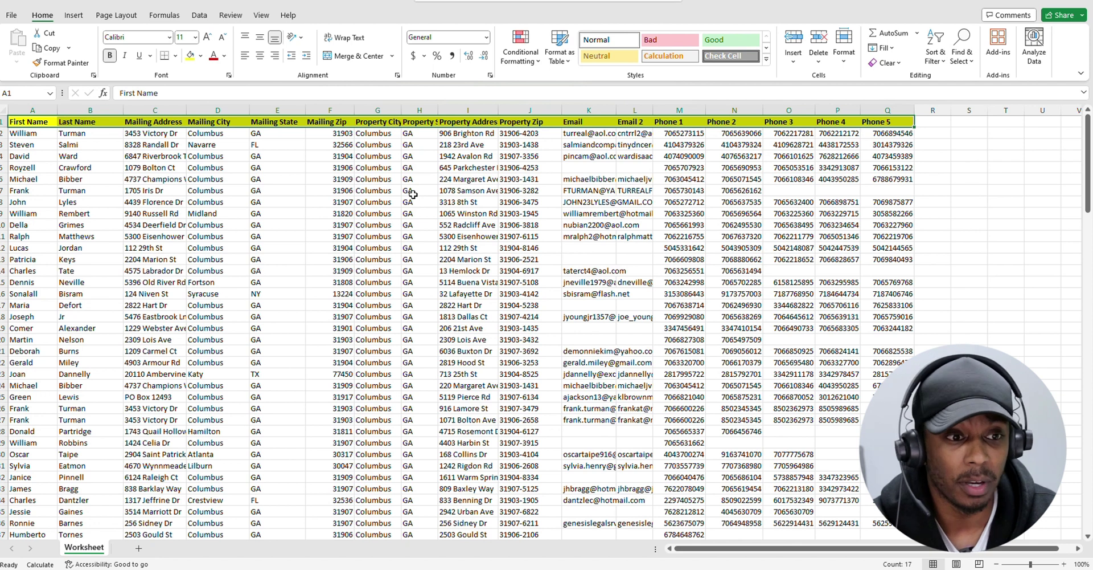
# Save the Columbus vacant sheet to Downloads as CSV UTF-8 (Comma delimited)
pyautogui.click(12, 16)
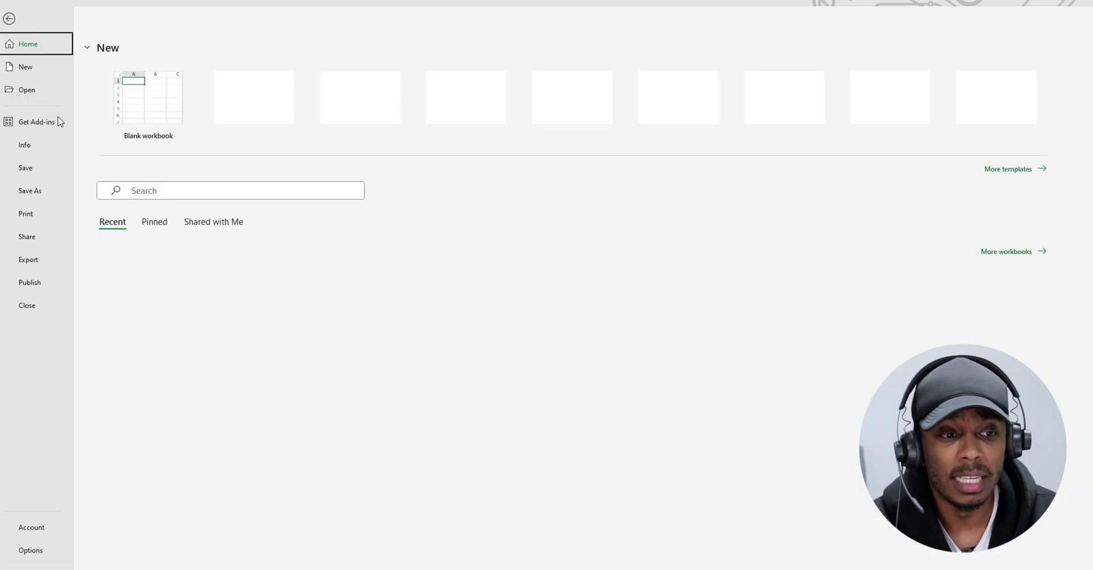
pyautogui.click(31, 189)
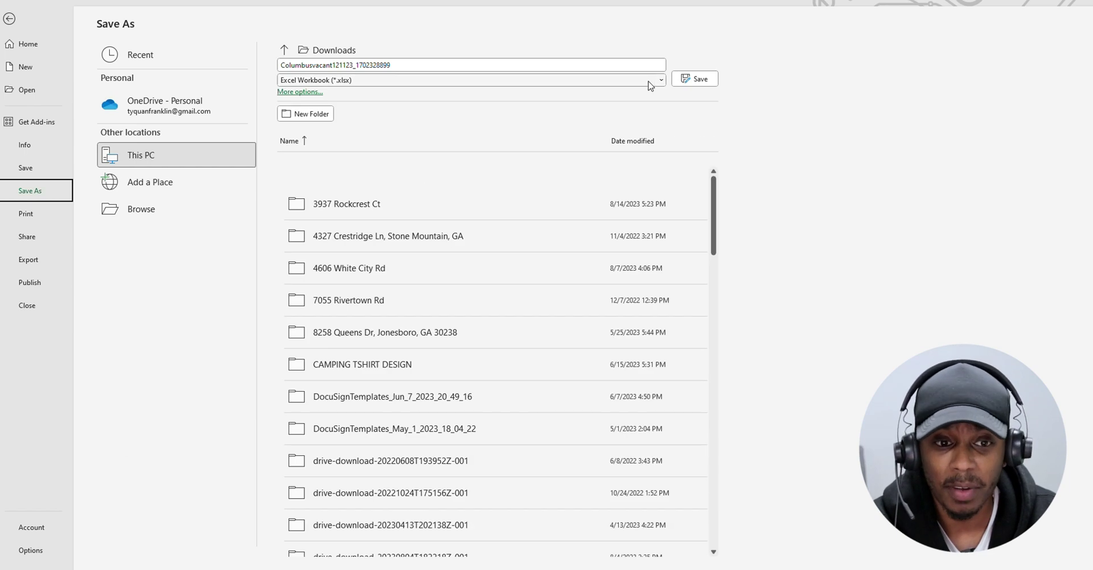
pyautogui.click(649, 84)
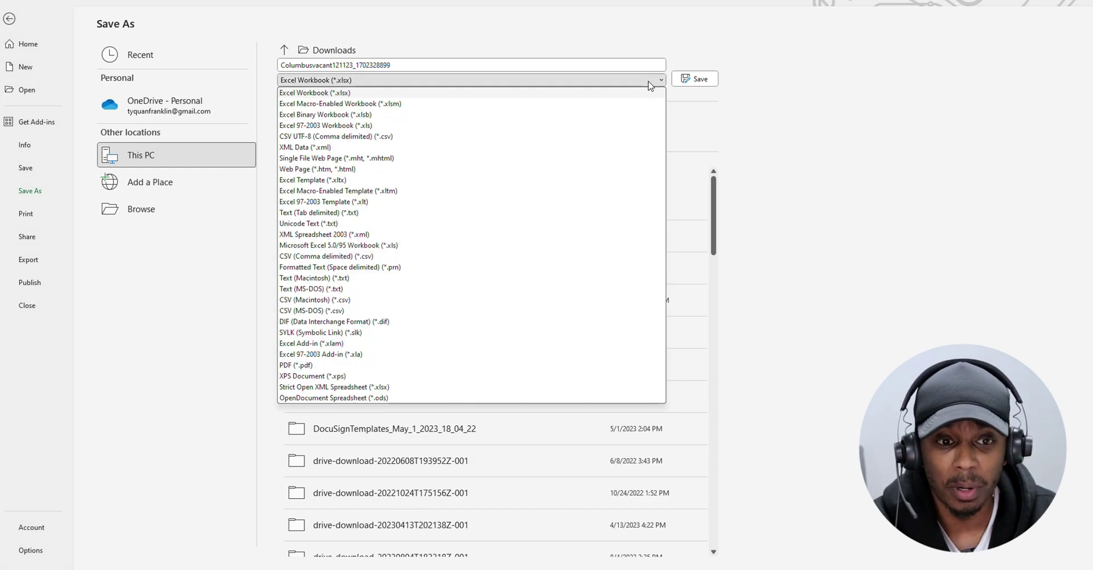
pyautogui.click(392, 136)
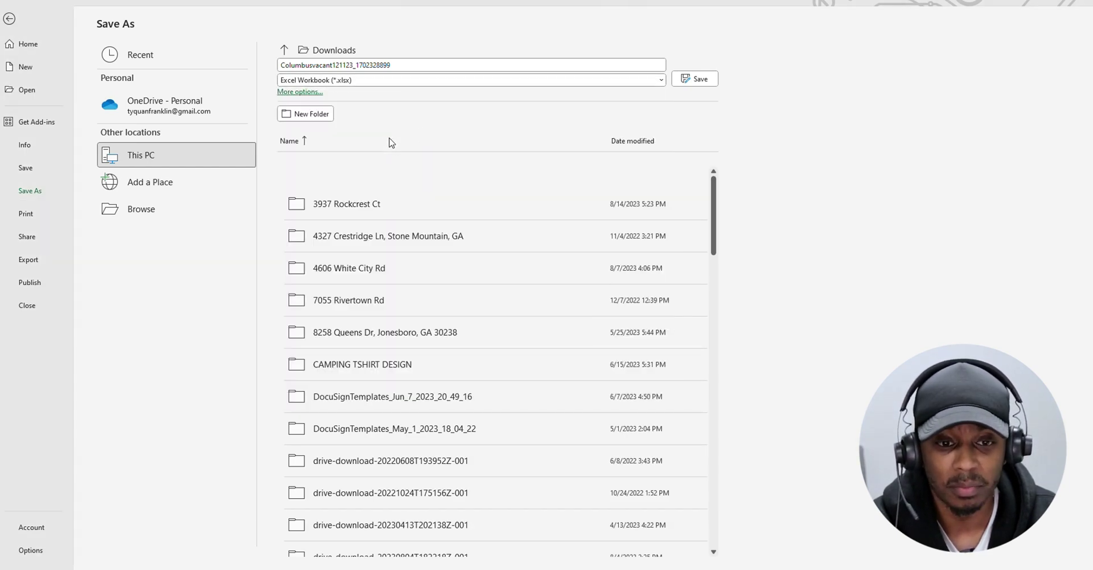
pyautogui.click(697, 80)
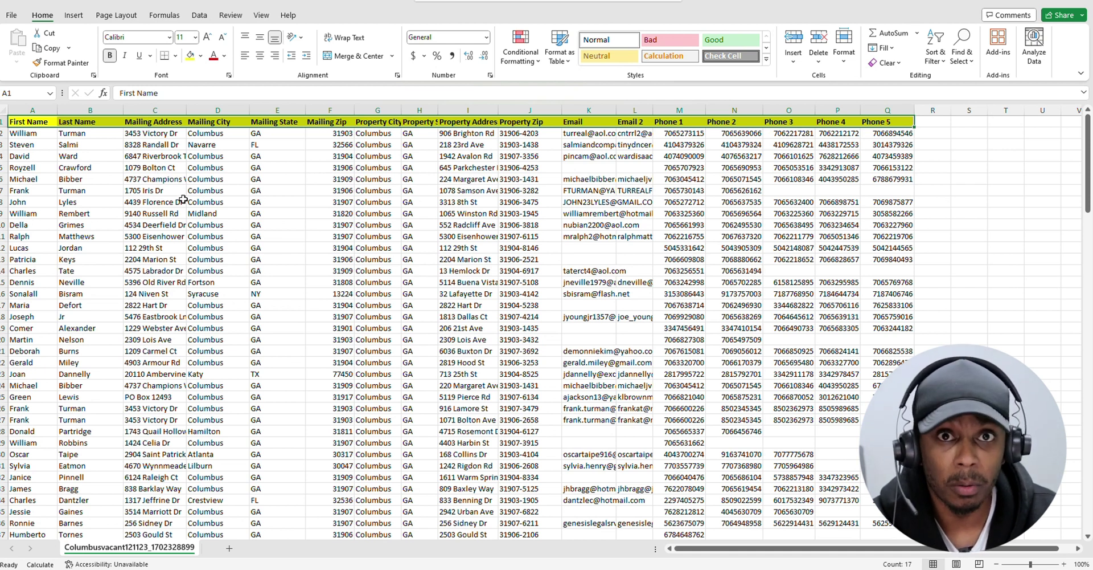
# Walk through the name, mailing address, city, state, zip and property columns, then minimize Excel
pyautogui.click(33, 123)
pyautogui.click(80, 122)
pyautogui.click(154, 122)
pyautogui.click(216, 122)
pyautogui.click(277, 121)
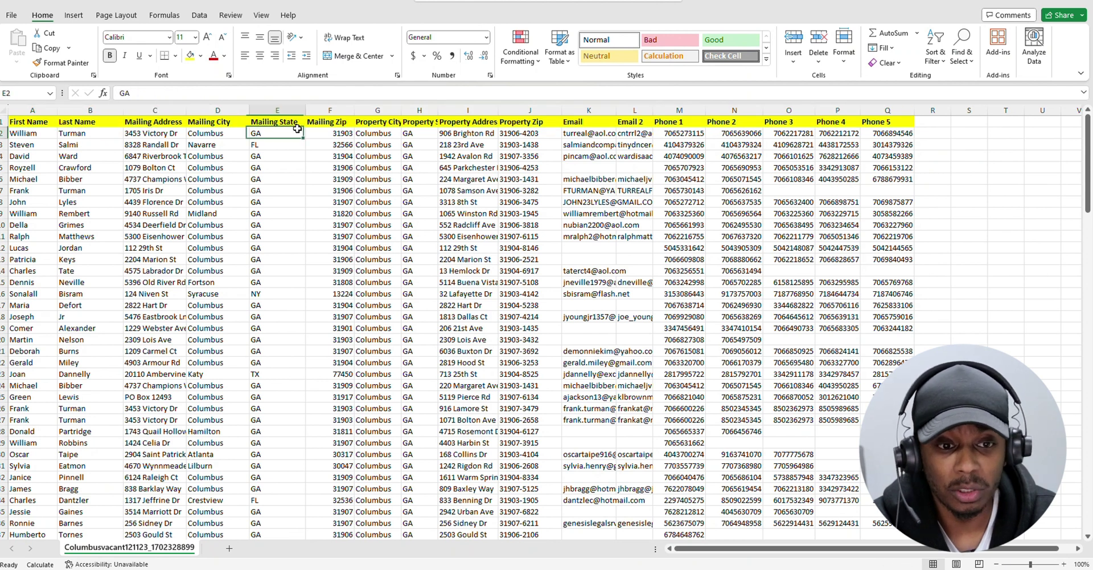
pyautogui.click(330, 122)
pyautogui.click(420, 132)
pyautogui.click(502, 131)
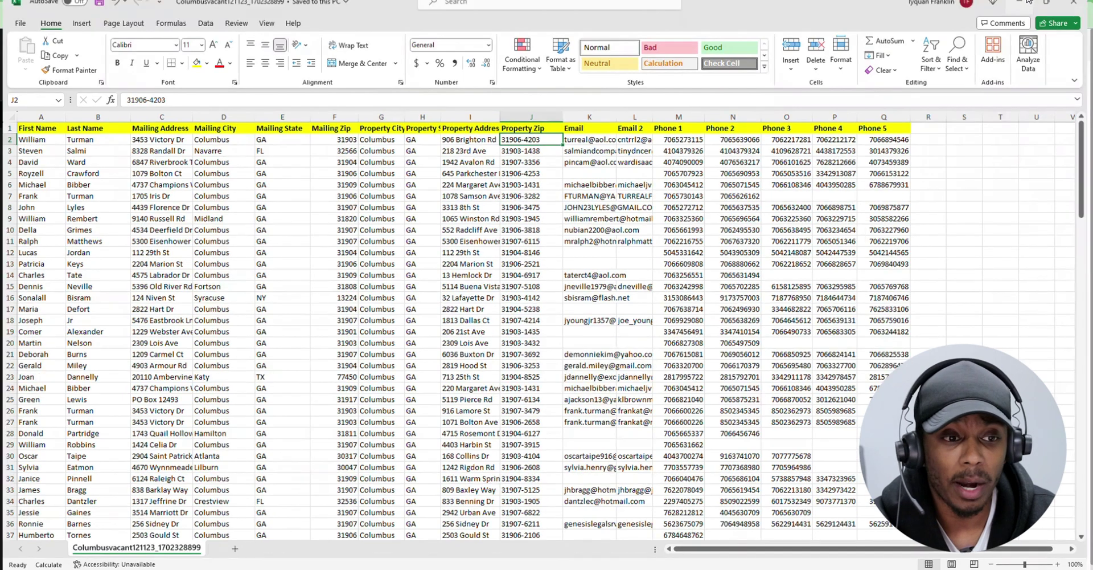
pyautogui.click(1028, 1)
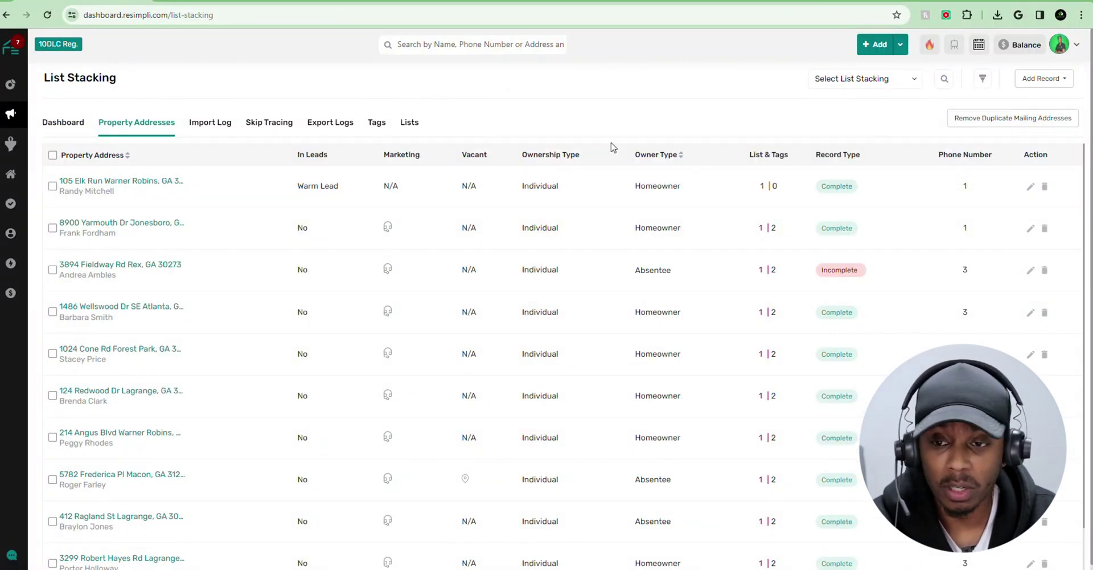
# Start a Bulk Upload of Columbusvacant121123_1702328899.csv from Downloads
pyautogui.click(1053, 81)
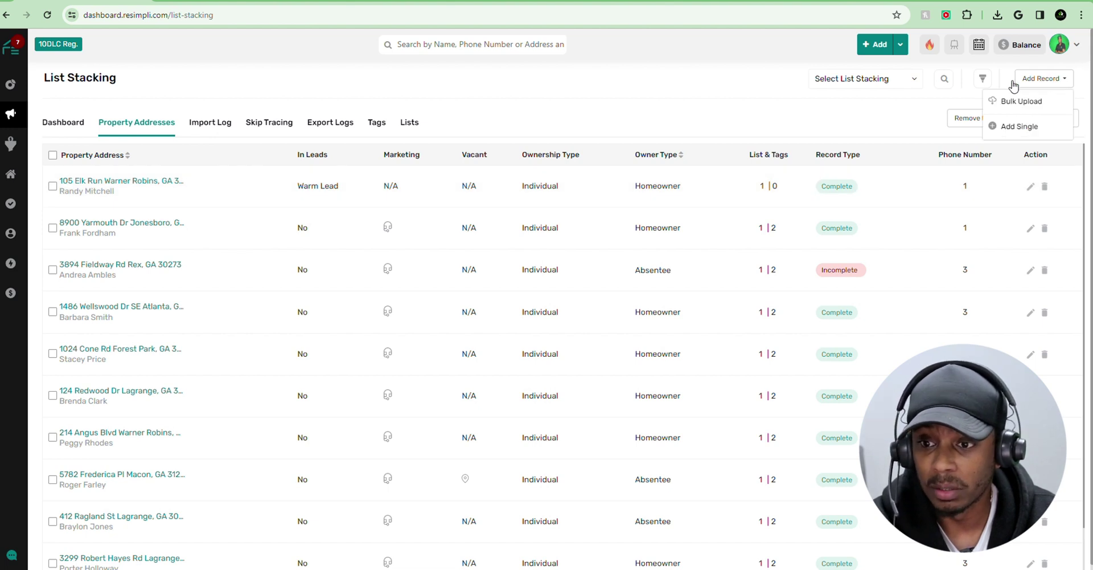
pyautogui.click(1022, 101)
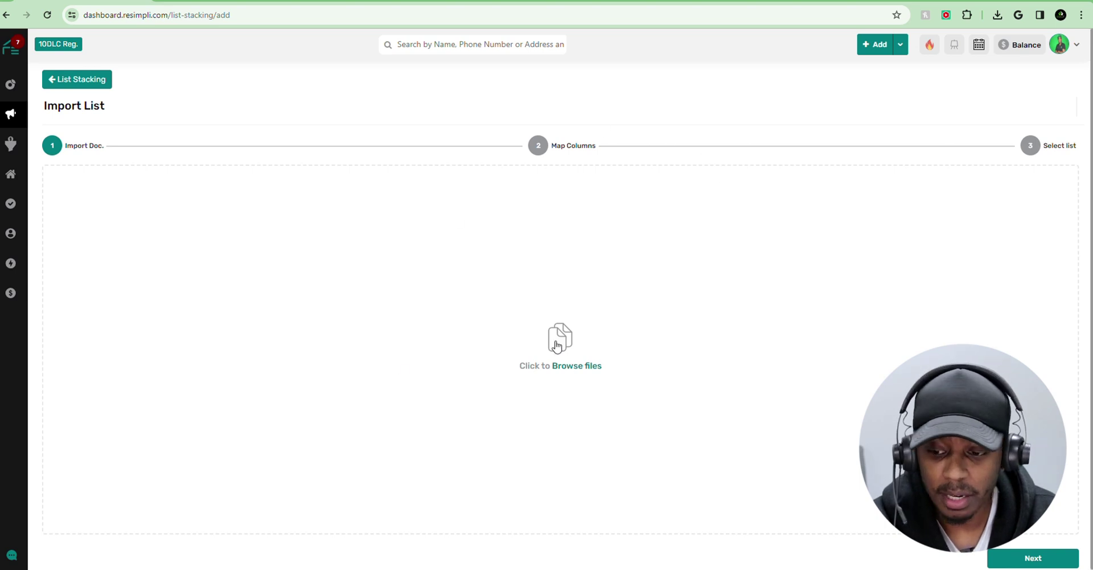
pyautogui.click(580, 367)
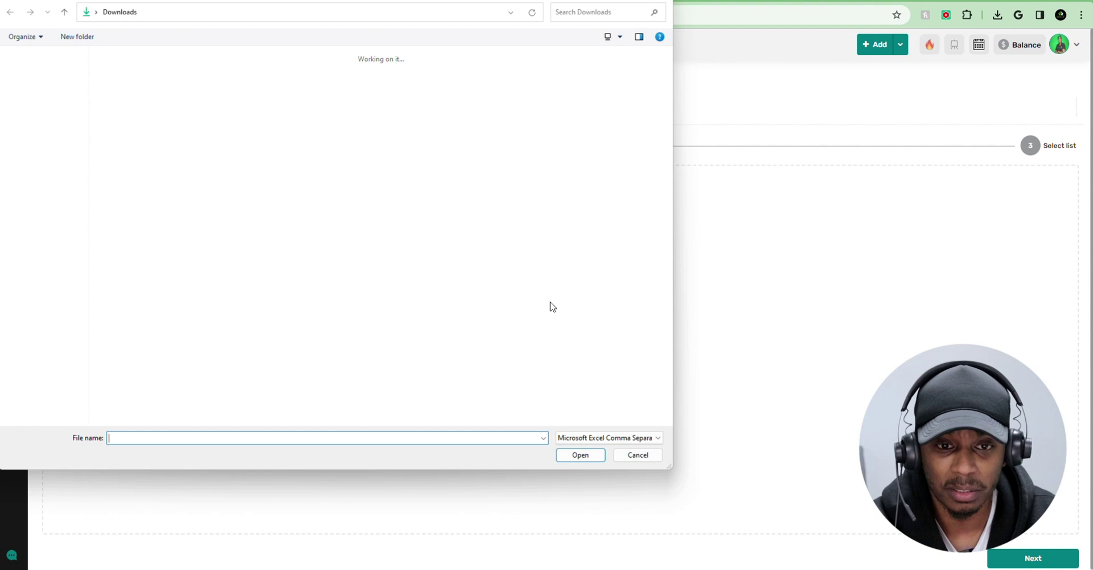
pyautogui.click(119, 94)
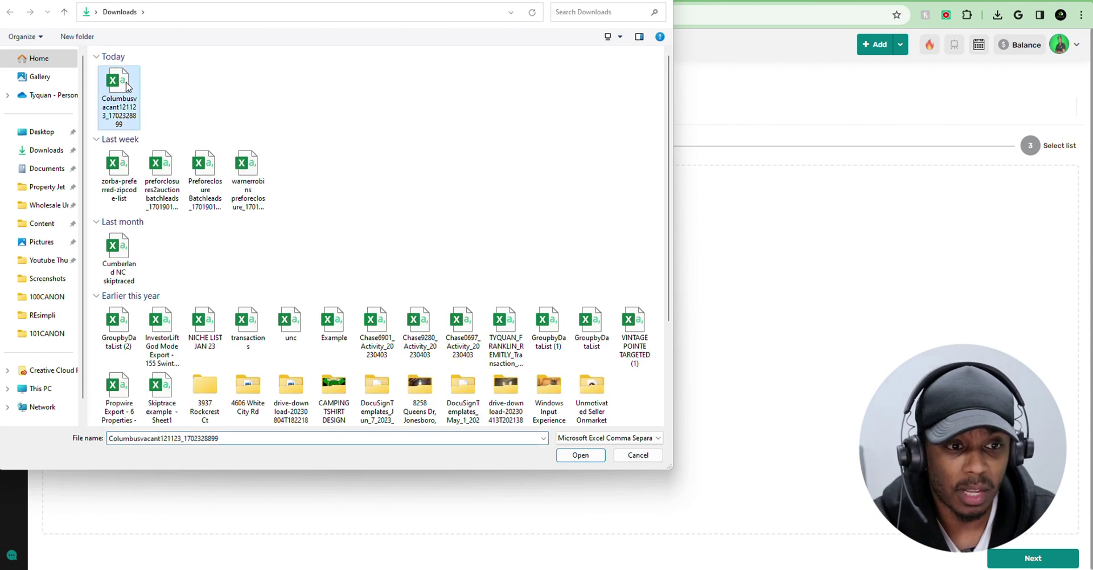
pyautogui.click(581, 456)
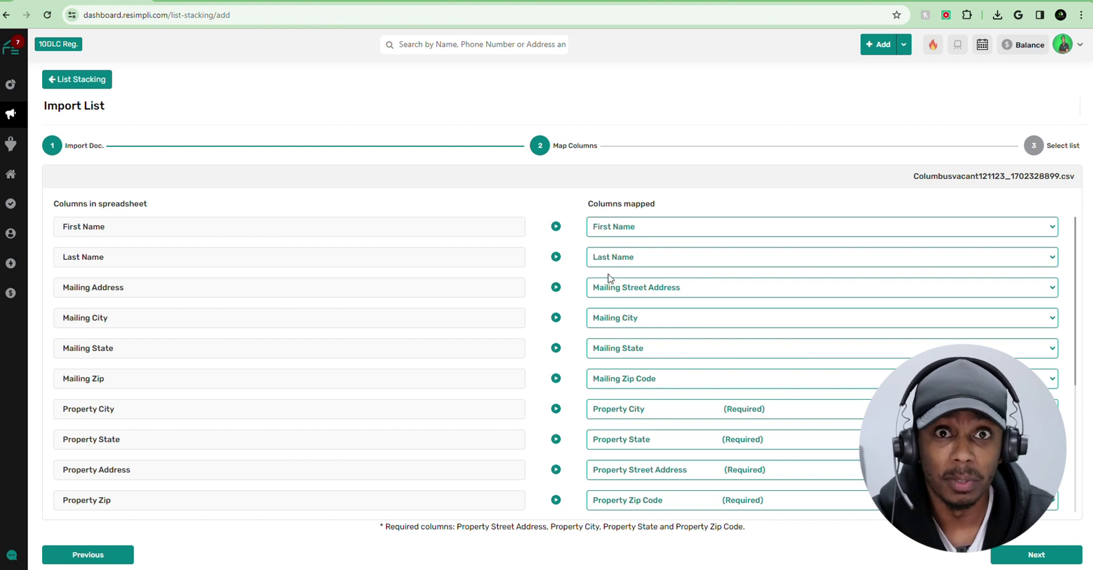
# Review the column mappings, keeping Phone 4 and Phone 5 as Do not import, and continue
pyautogui.scroll(-1, 610, 278)
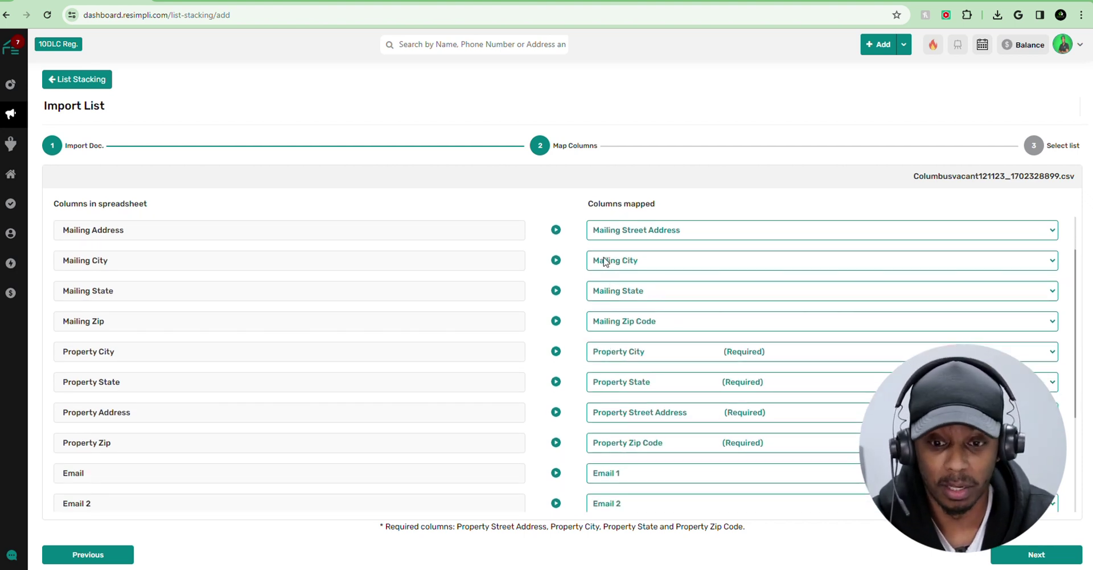
pyautogui.scroll(1, 553, 270)
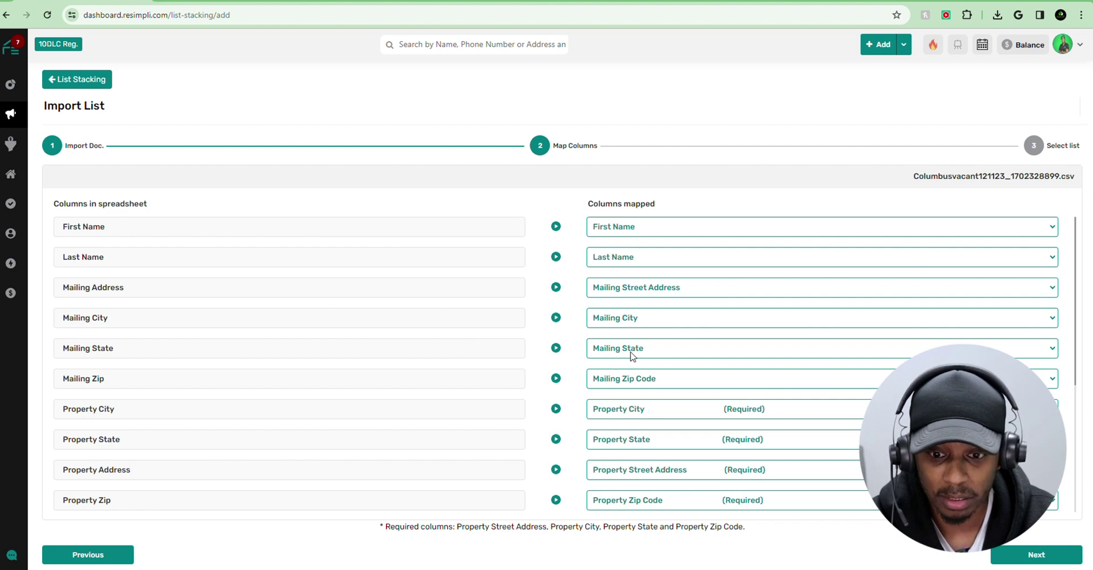
pyautogui.scroll(-1, 389, 358)
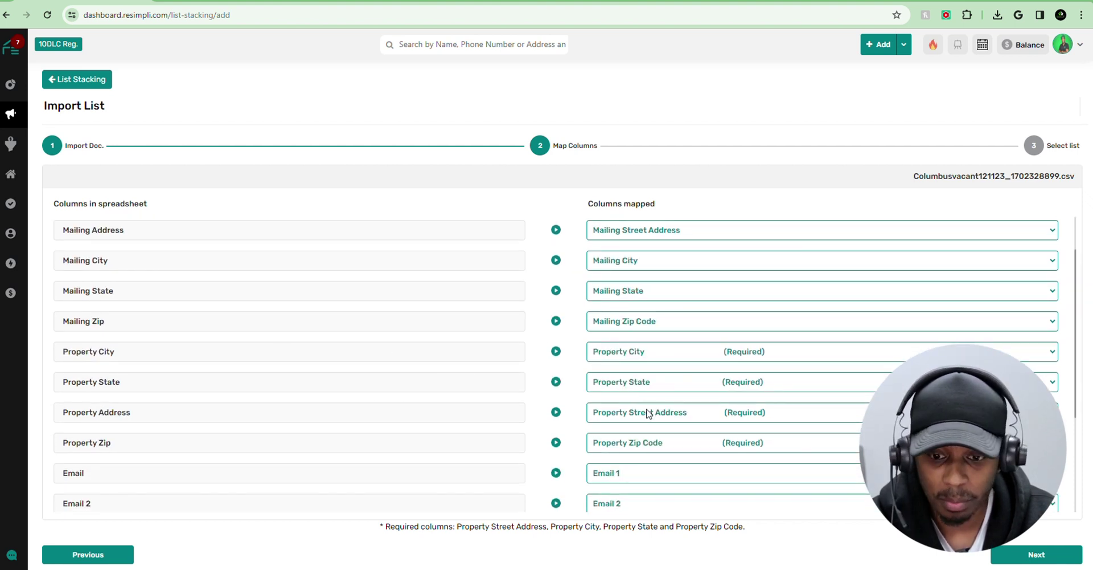
pyautogui.scroll(-2, 583, 401)
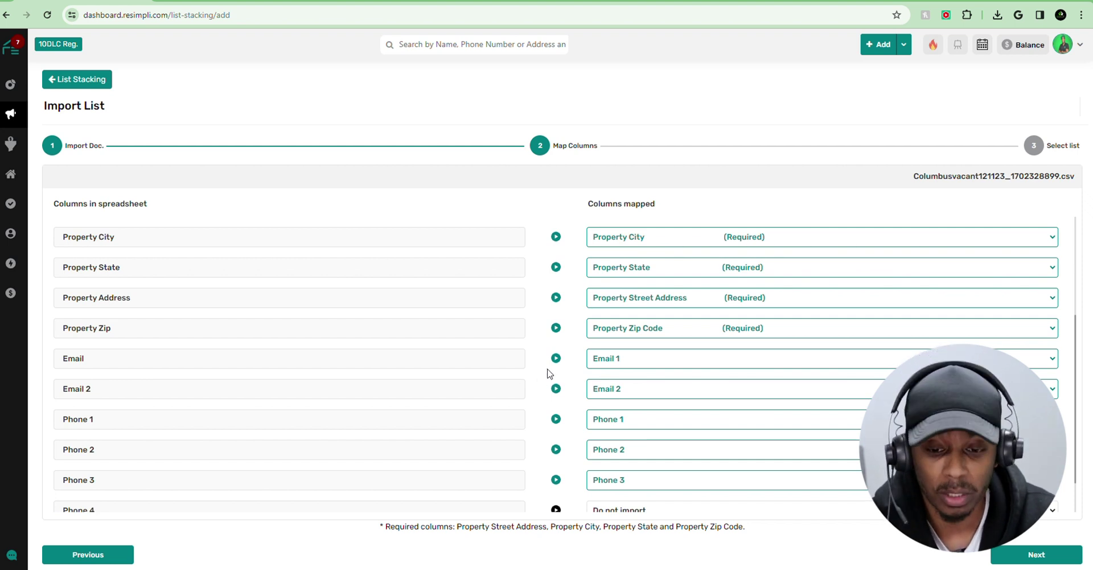
pyautogui.scroll(-2, 569, 369)
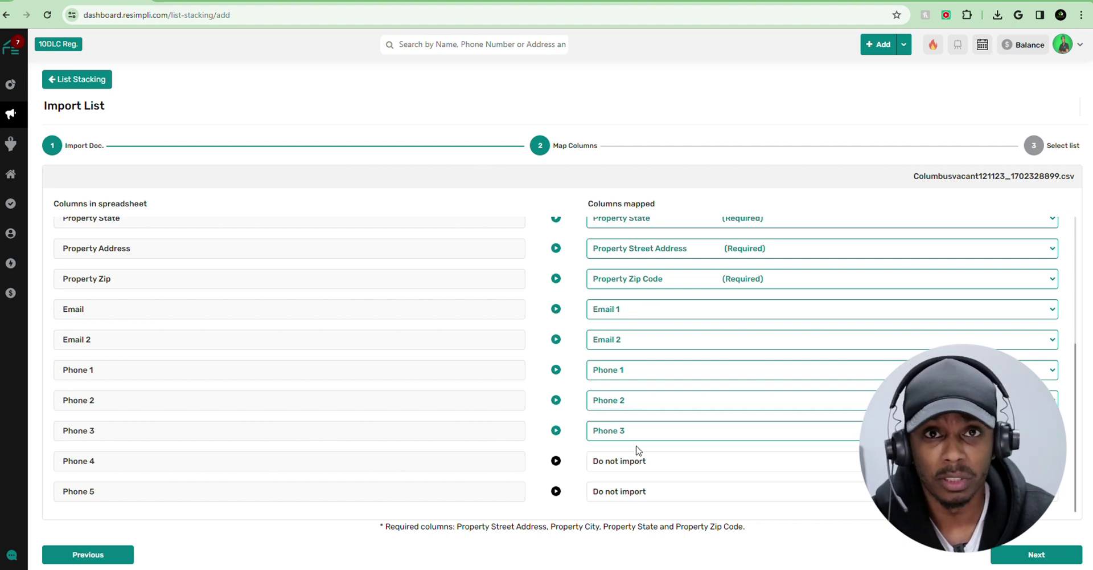
pyautogui.click(1031, 561)
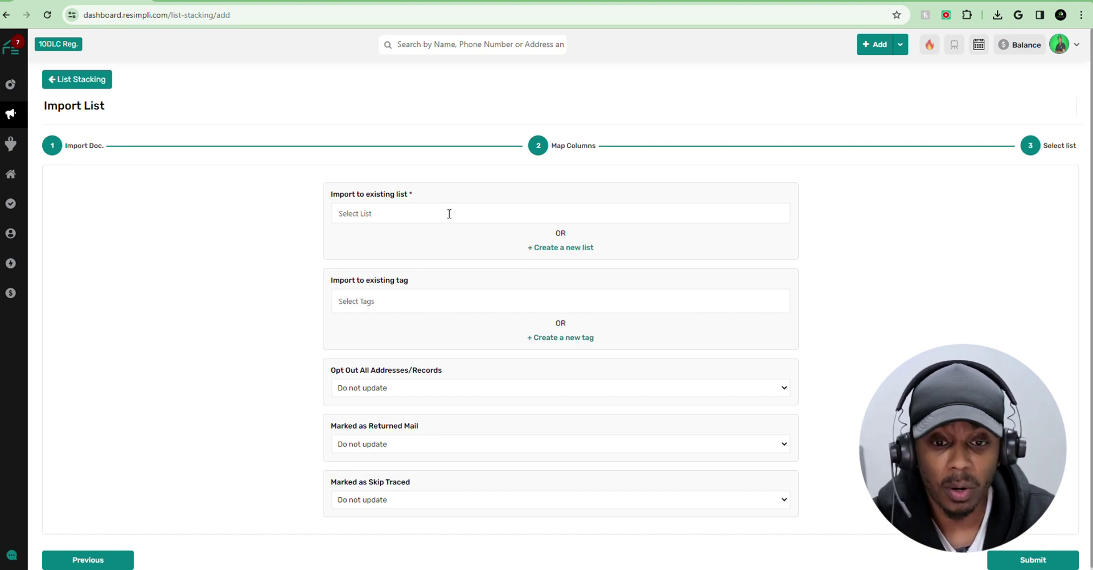
# Create a new destination list named 'Columbus Vacant'
pyautogui.click(563, 248)
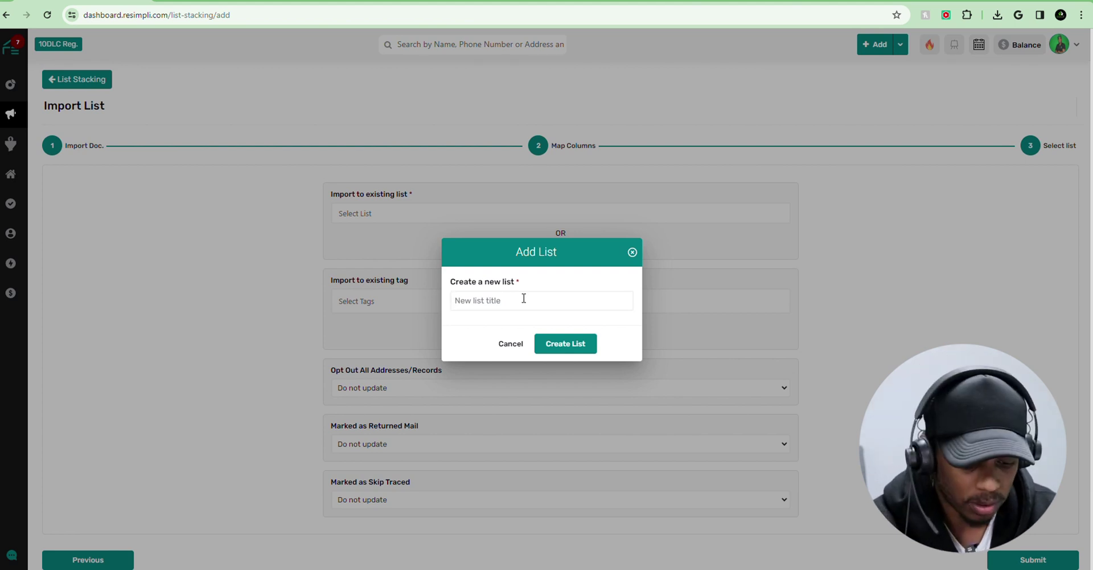
pyautogui.write('Columbs')
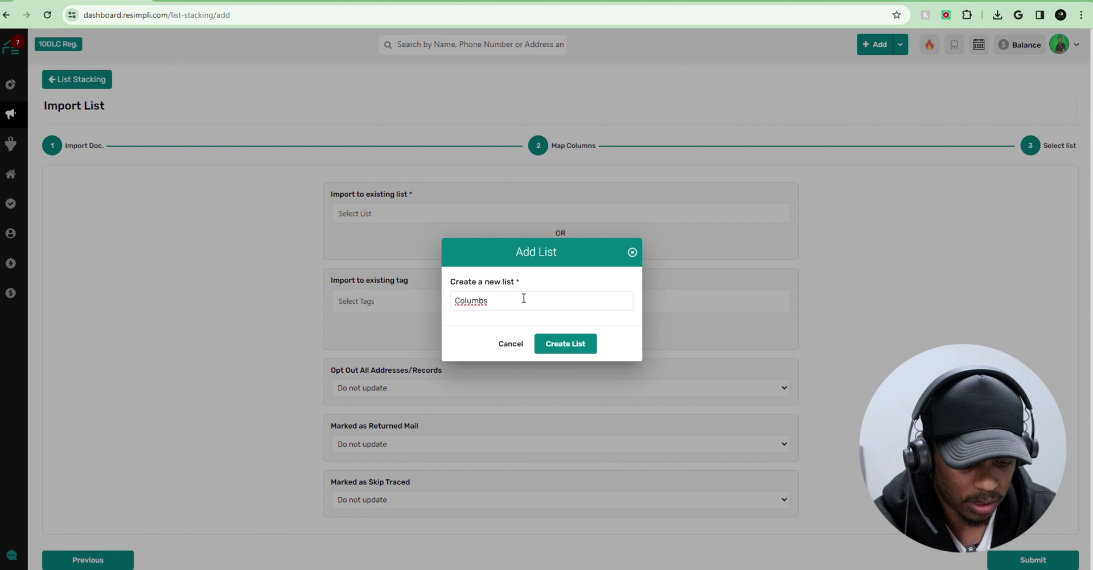
pyautogui.press('BackSpace')
pyautogui.press('BackSpace')
pyautogui.press('BackSpace')
pyautogui.write('ubus')
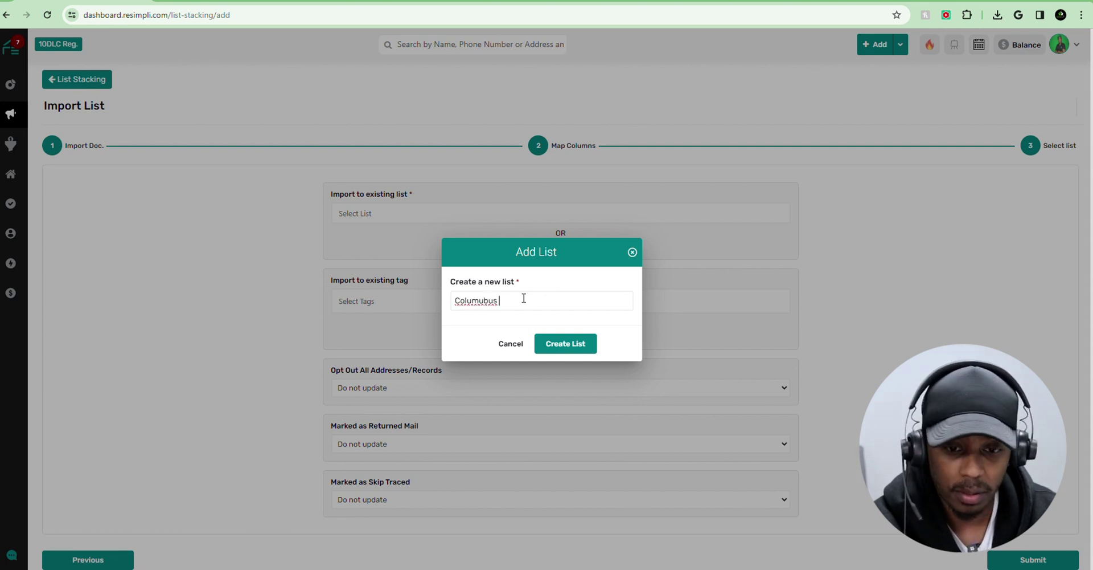
pyautogui.press('BackSpace')
pyautogui.press('BackSpace')
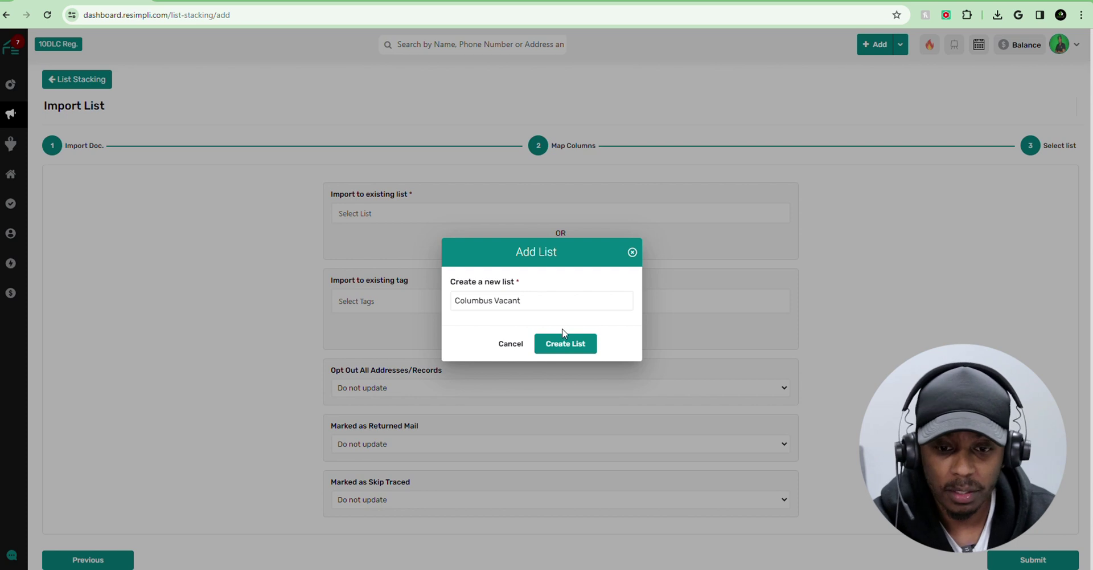
pyautogui.click(569, 344)
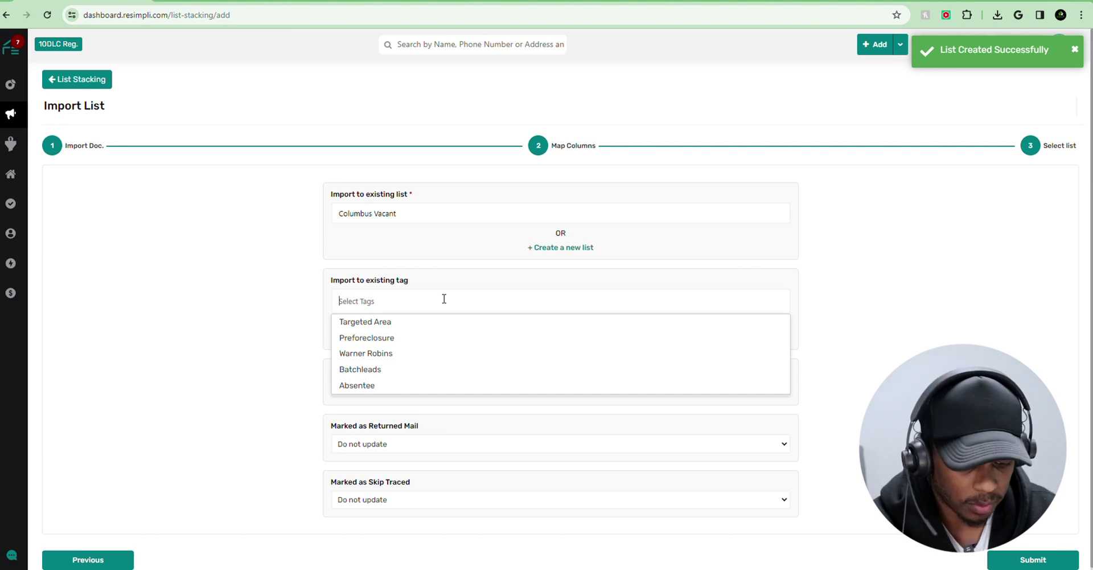
# Create new tags 'Vacant' and 'Columbus' and attach them to the import
pyautogui.write('Vacant')
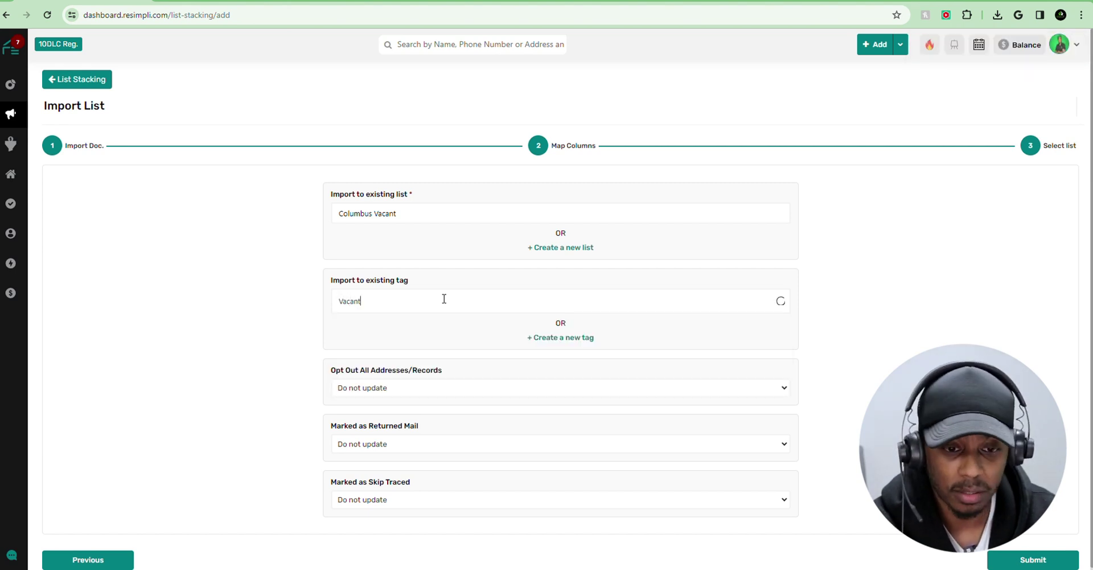
pyautogui.press('BackSpace')
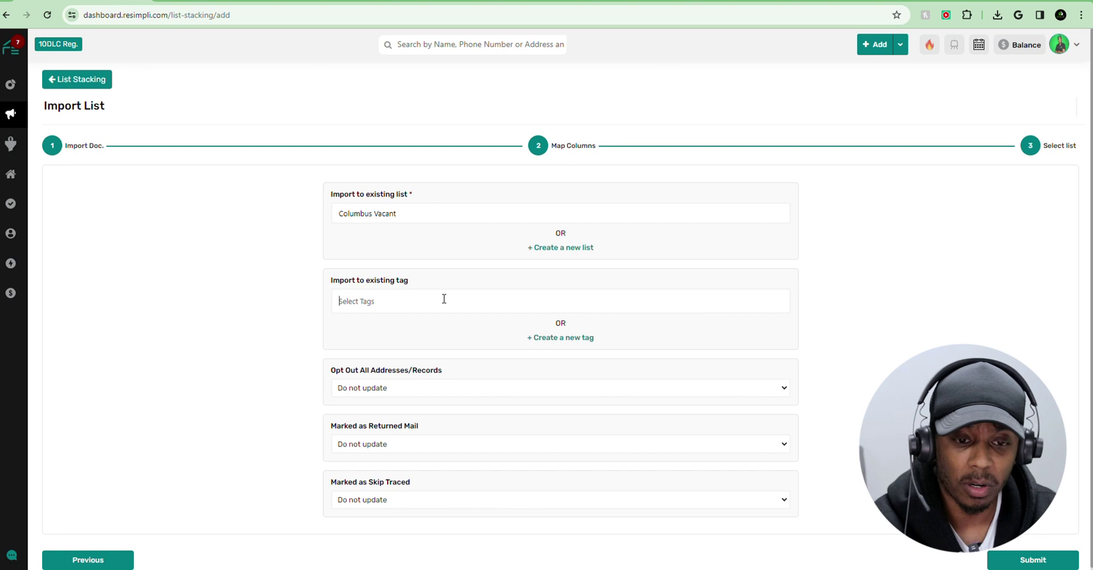
pyautogui.click(567, 339)
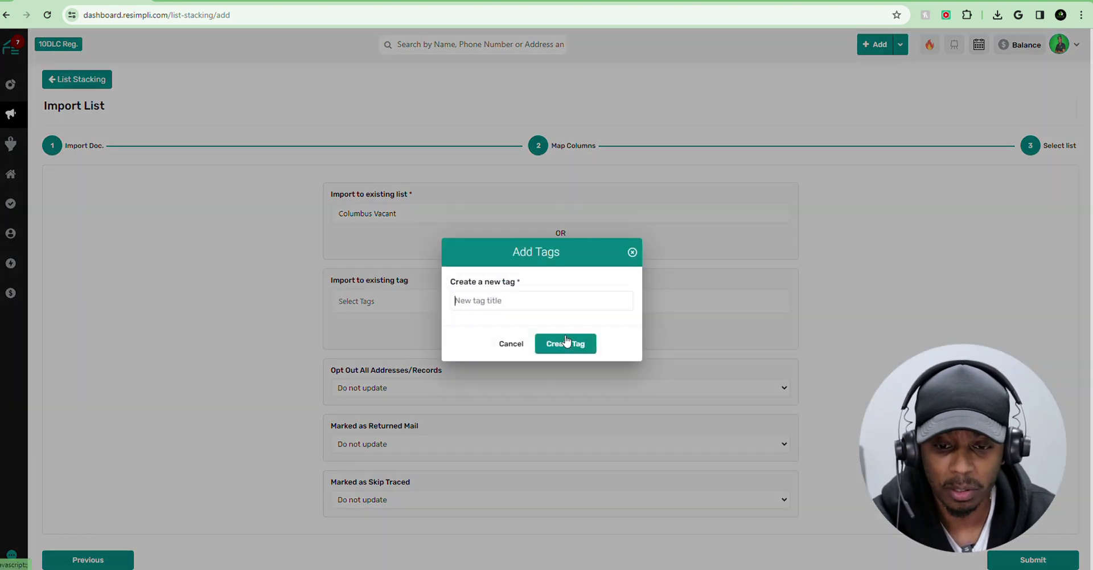
pyautogui.write('Vacant')
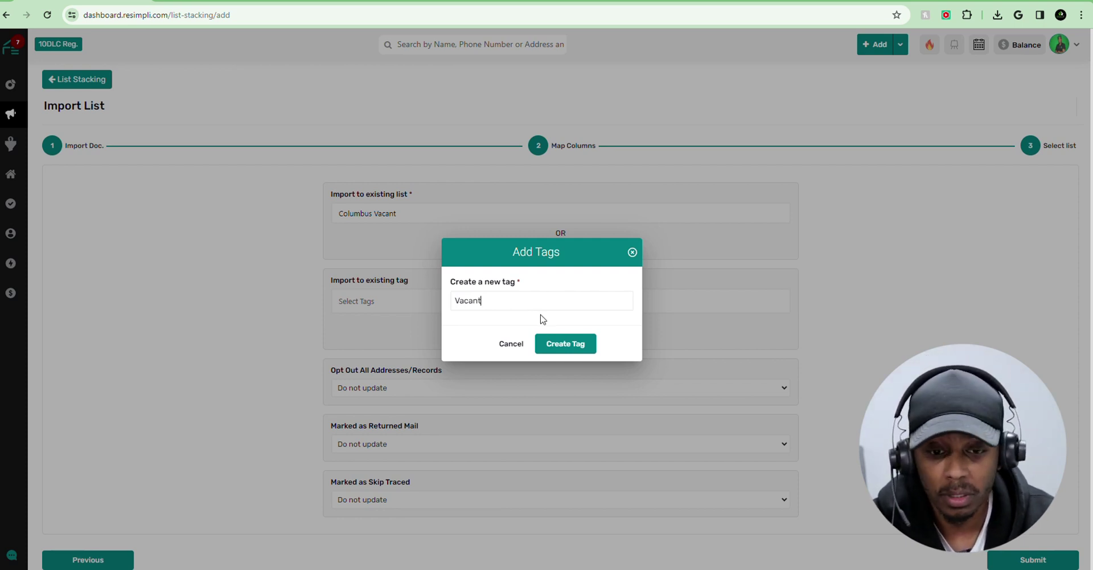
pyautogui.click(566, 343)
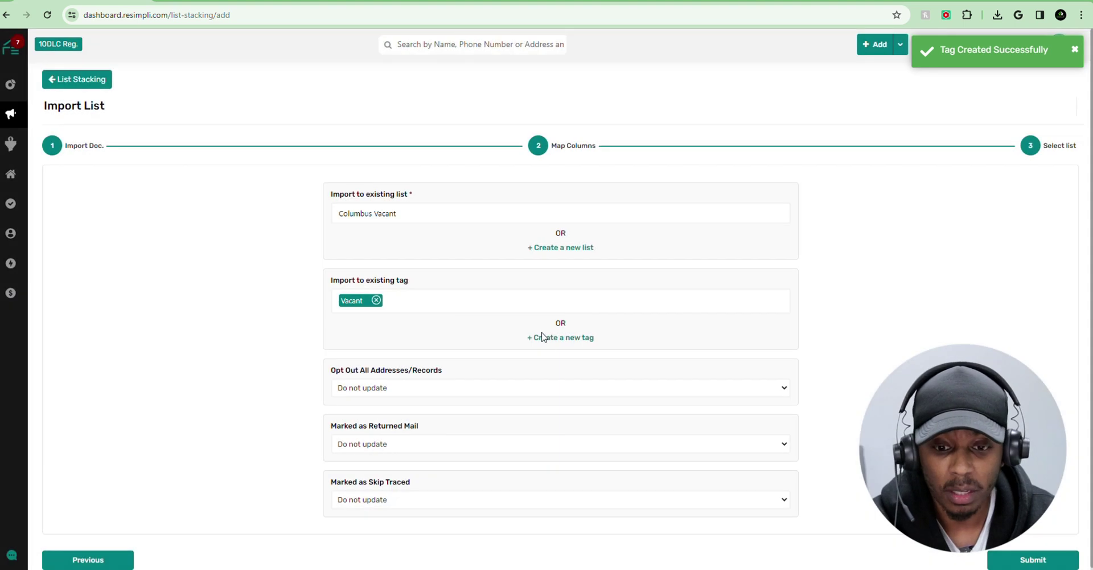
pyautogui.click(544, 336)
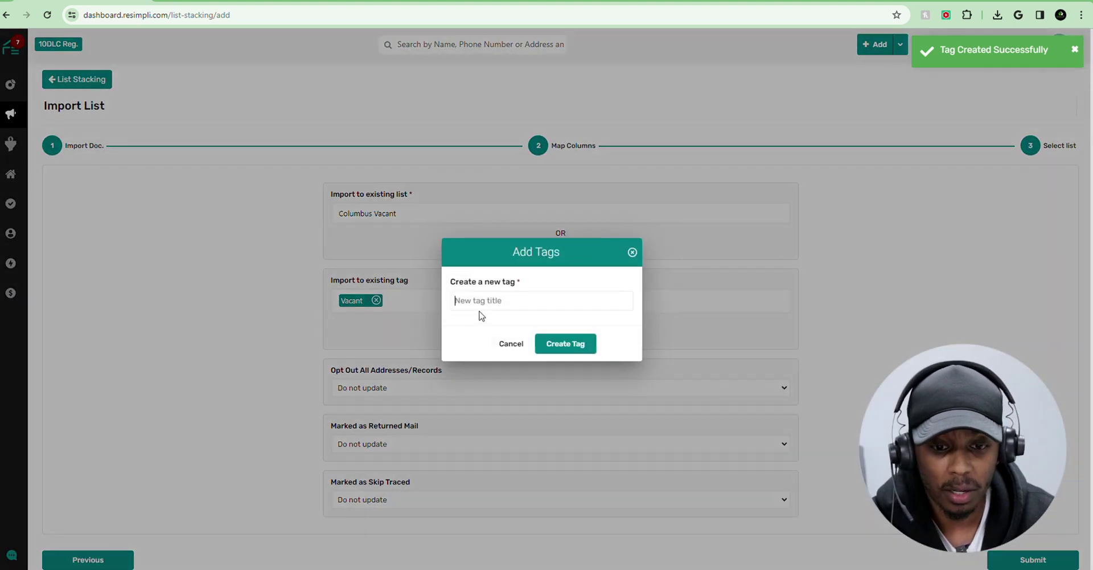
pyautogui.write('Columbus')
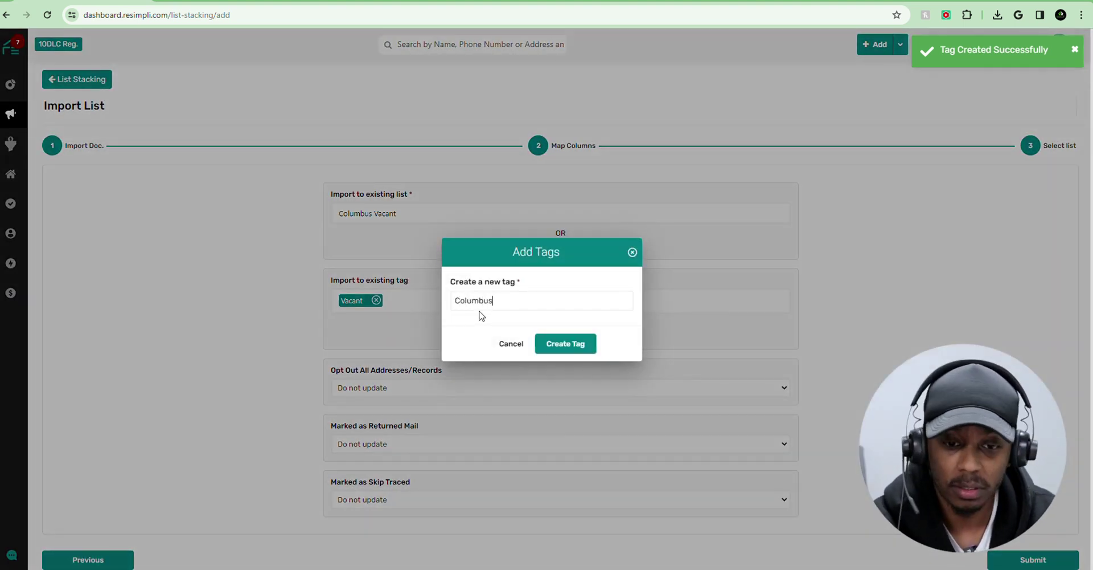
pyautogui.click(572, 343)
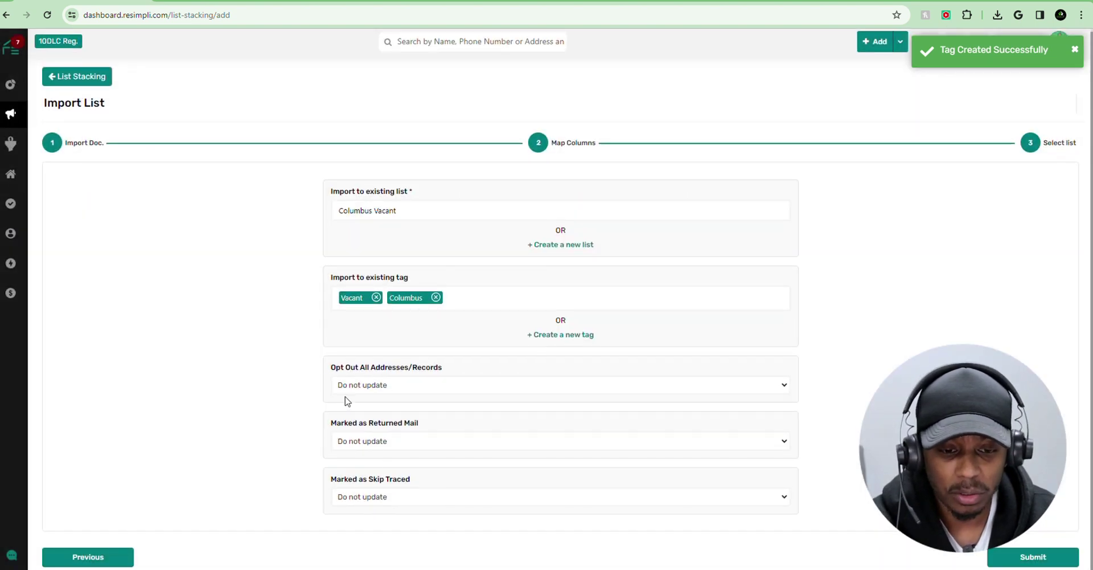
# Keep the opt-out and returned mail options on Do not update
pyautogui.click(450, 386)
pyautogui.click(449, 386)
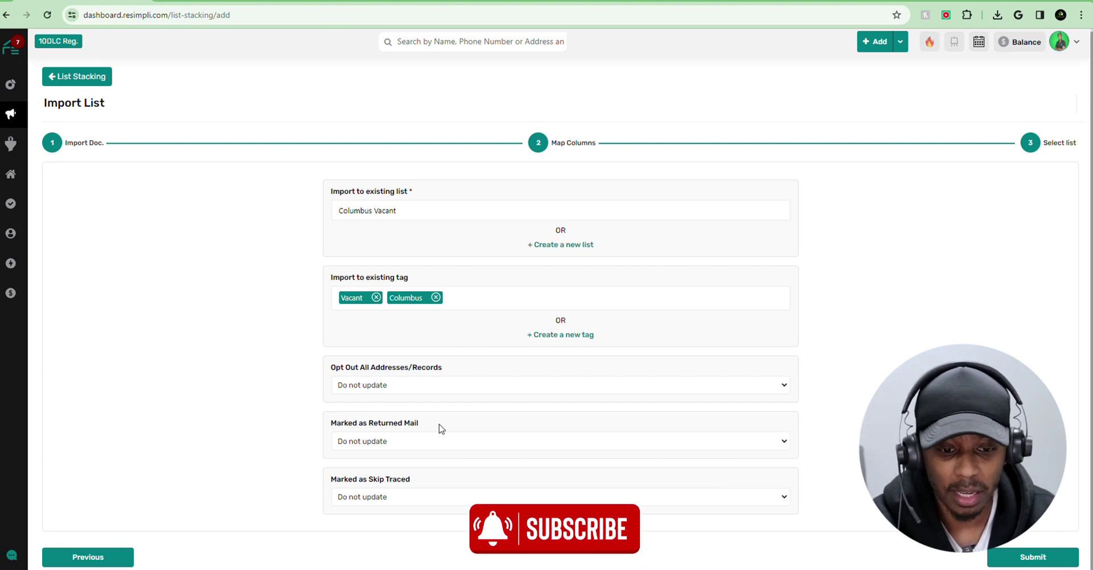
pyautogui.click(407, 443)
pyautogui.click(409, 443)
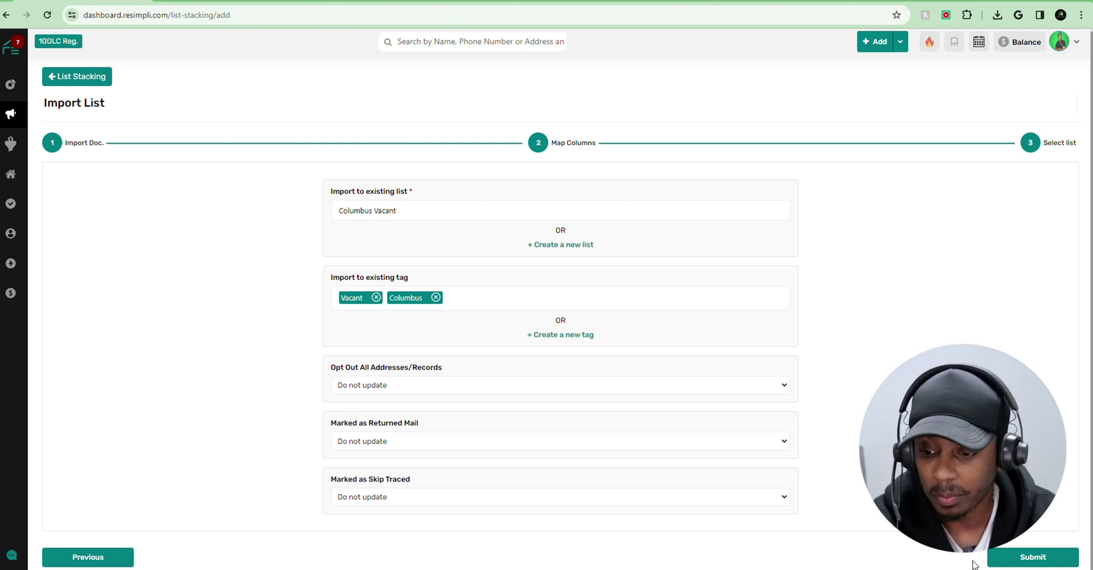
# Submit the import and check the Columbusvacant121123 log entry: Processing, 0 of 155 records
pyautogui.click(1027, 557)
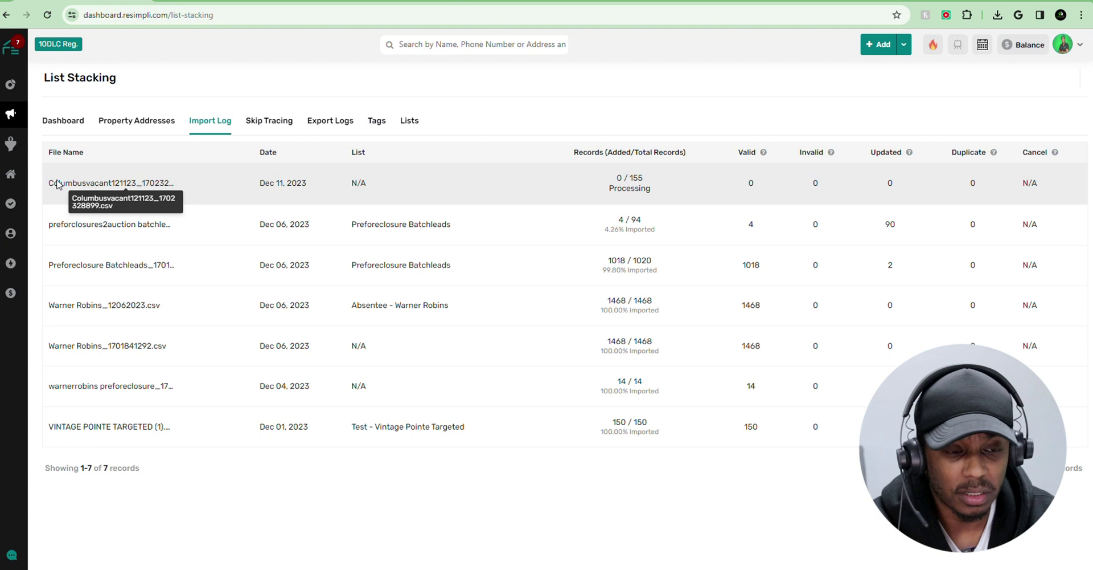
pyautogui.moveTo(54, 182); pyautogui.dragTo(645, 183)
pyautogui.click(262, 190)
pyautogui.click(629, 187)
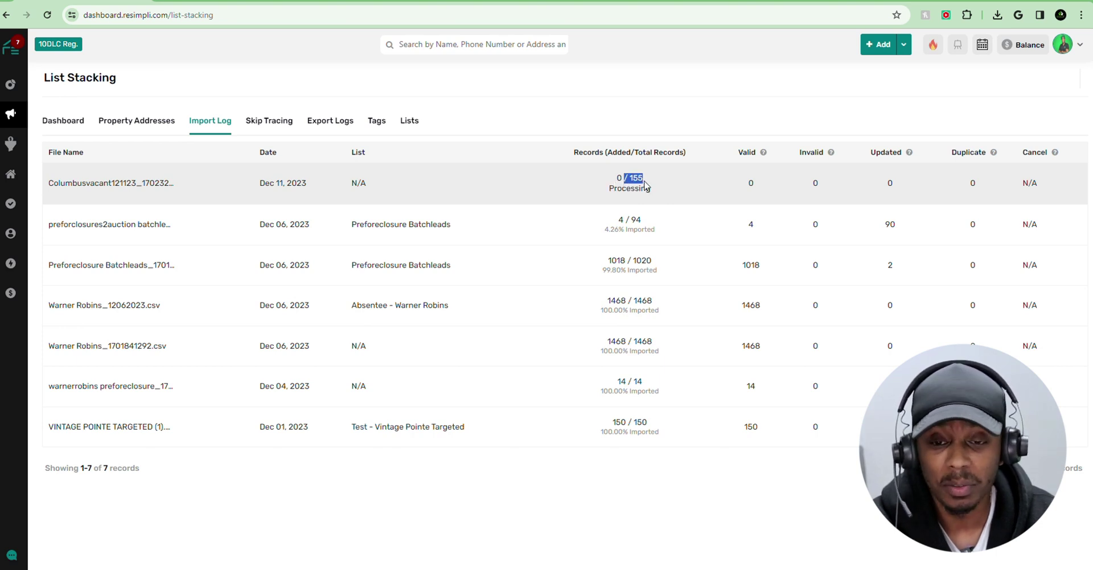
pyautogui.click(652, 187)
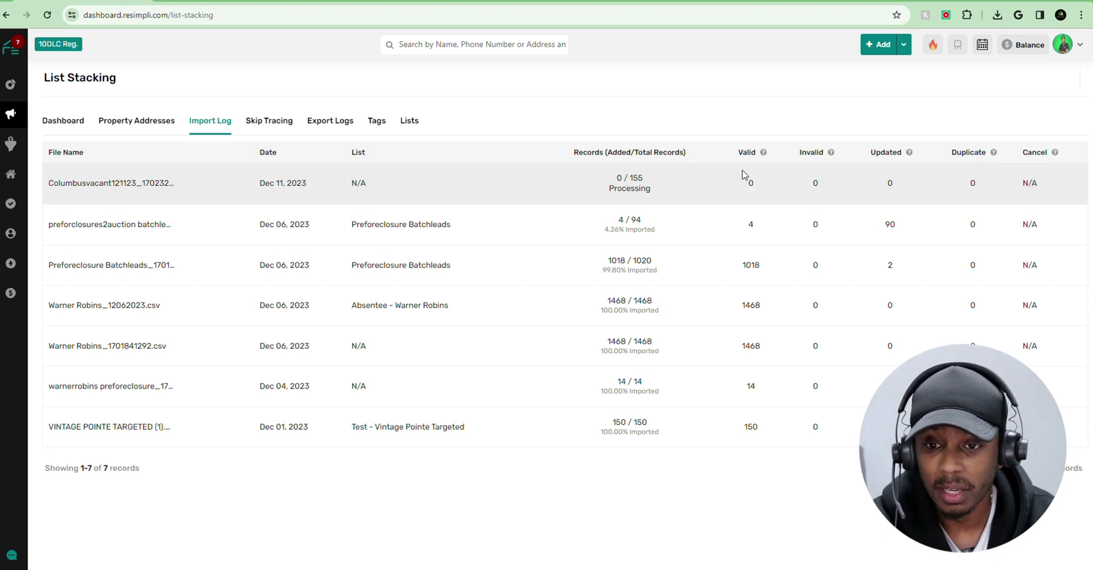
pyautogui.moveTo(832, 157)
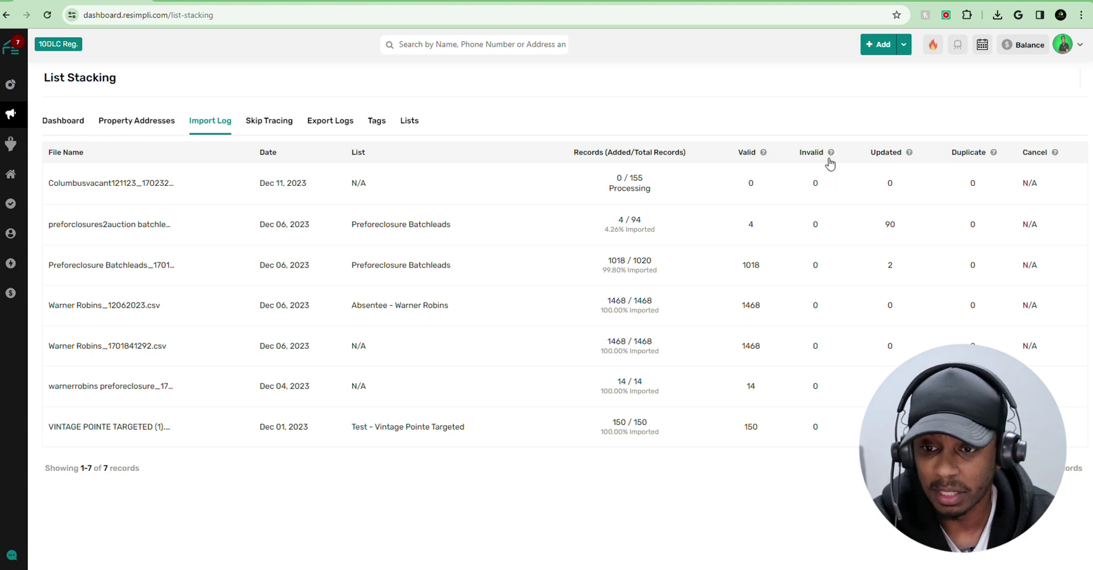
pyautogui.moveTo(910, 155)
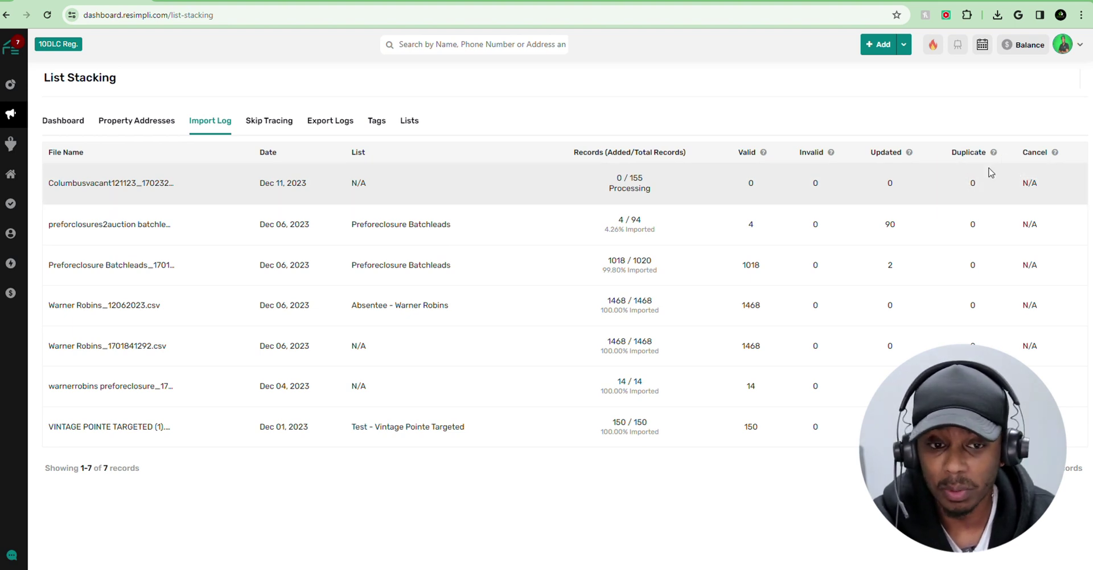
# On the Lists tab, check Columbus Vacant's 155 total records and its conversion counts
pyautogui.click(409, 121)
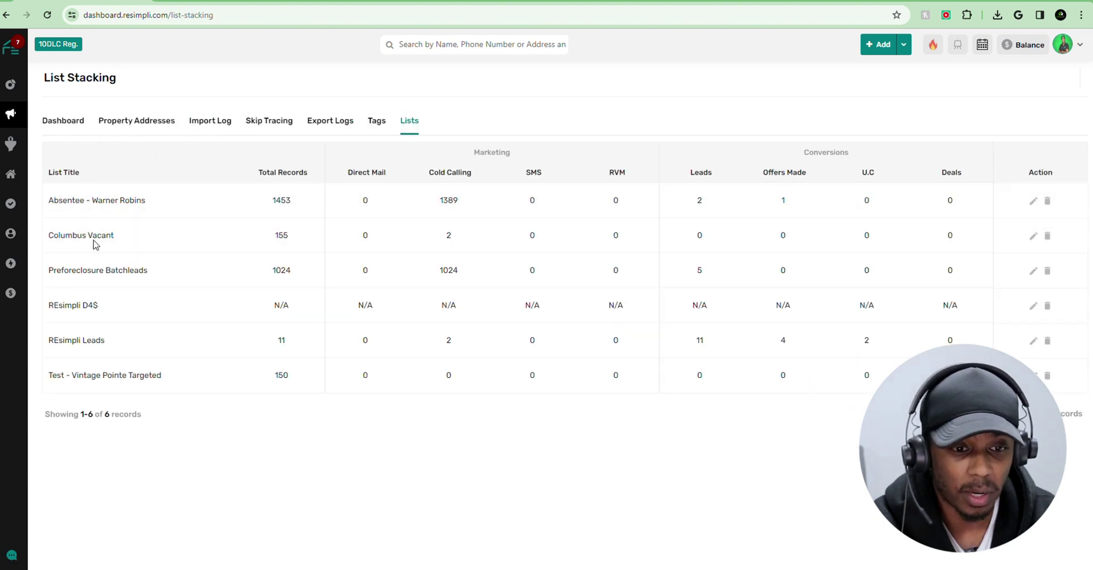
pyautogui.moveTo(251, 238); pyautogui.dragTo(319, 241)
pyautogui.click(282, 239)
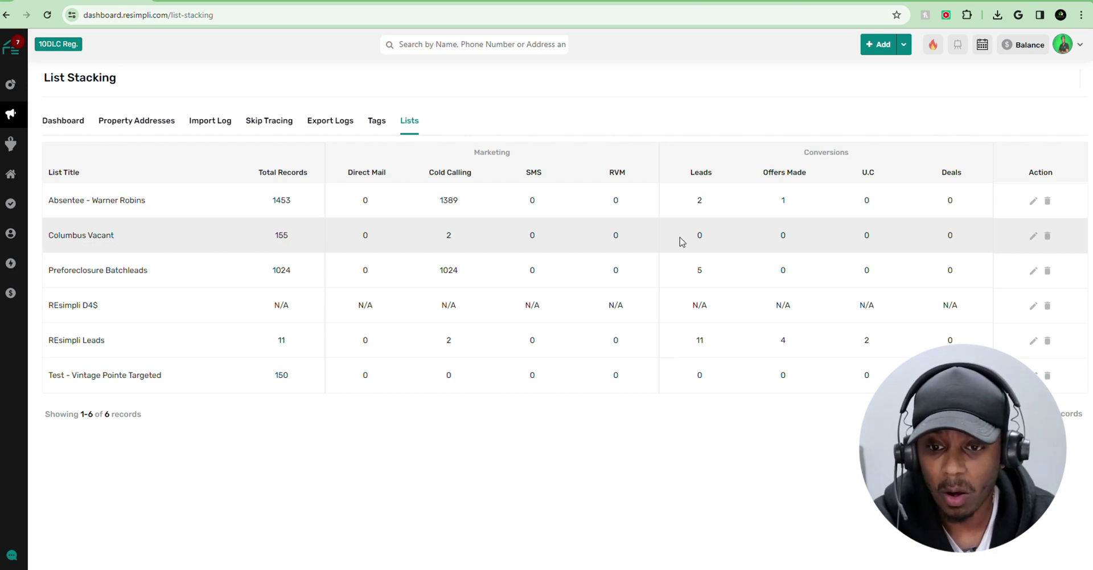
pyautogui.moveTo(682, 240)
pyautogui.mouseDown()
pyautogui.moveTo(980, 239)
pyautogui.moveTo(684, 239)
pyautogui.mouseUp()
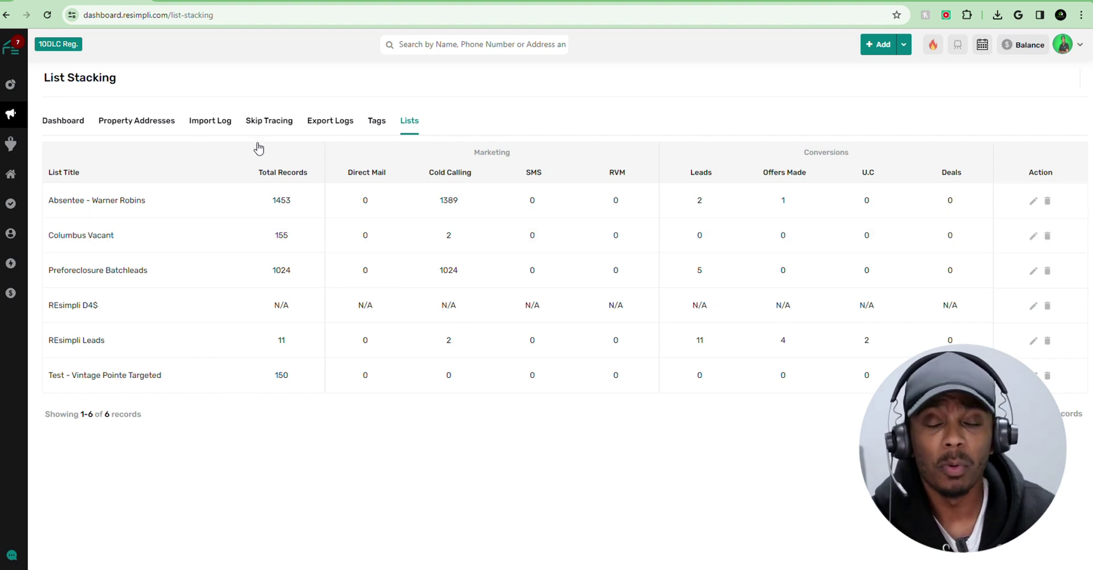
# Page through the imported Columbus records on the Property Addresses tab, including page 3
pyautogui.click(151, 122)
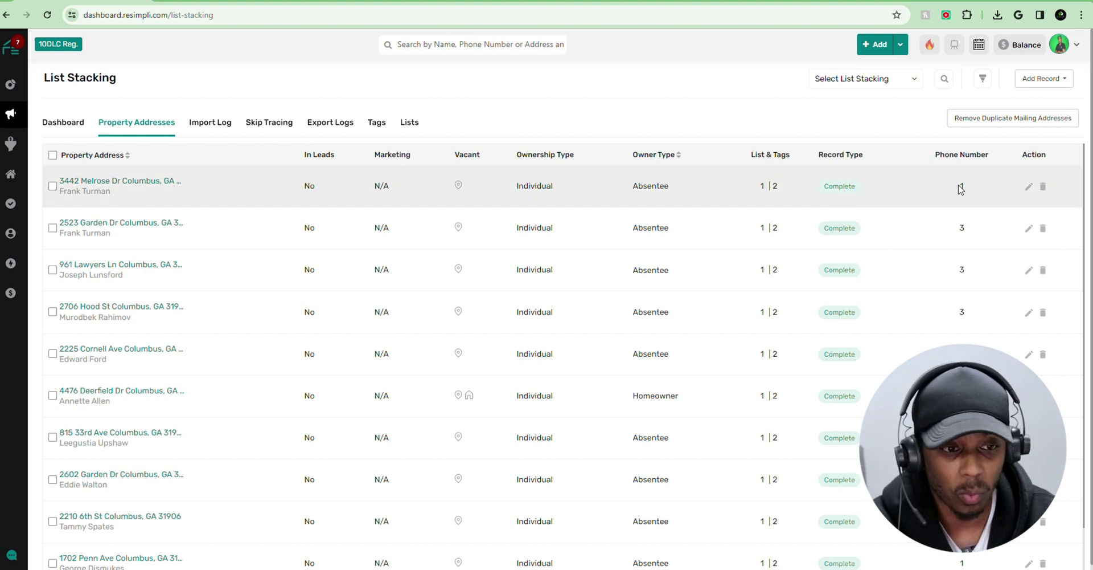
pyautogui.click(959, 232)
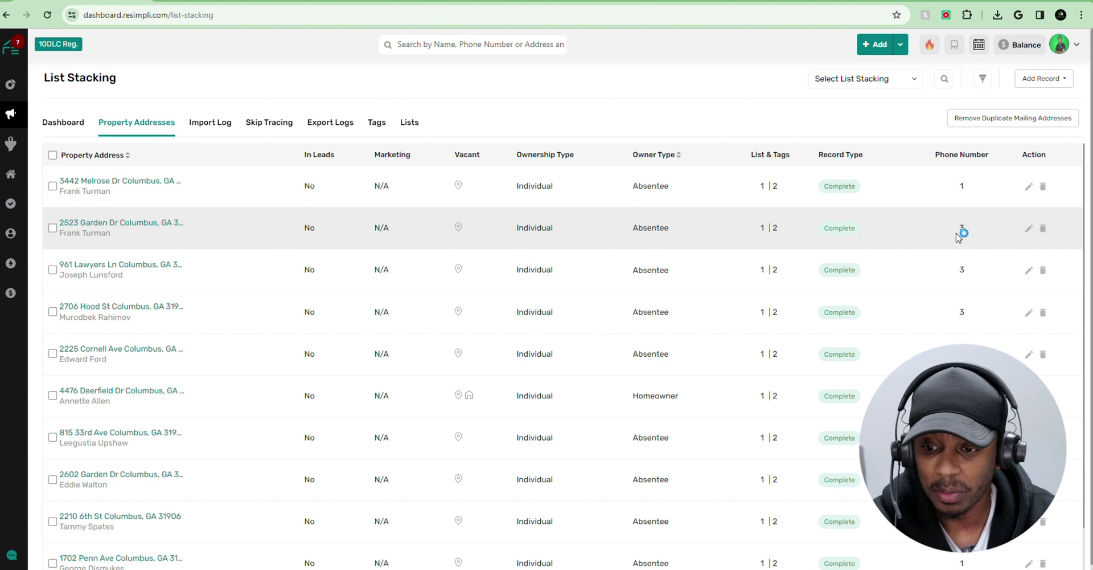
pyautogui.scroll(-3, 837, 260)
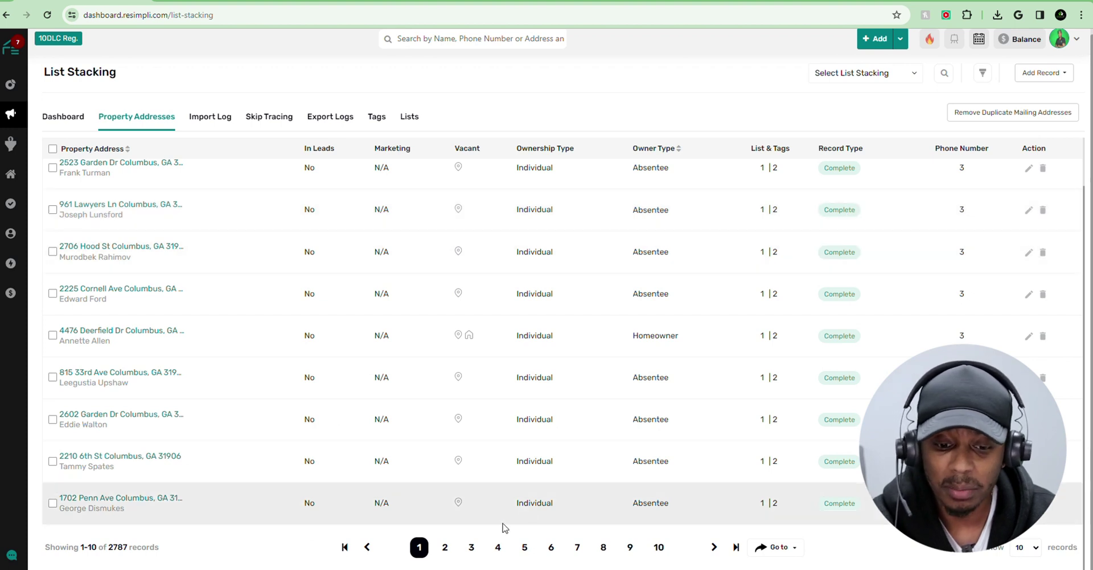
pyautogui.click(472, 546)
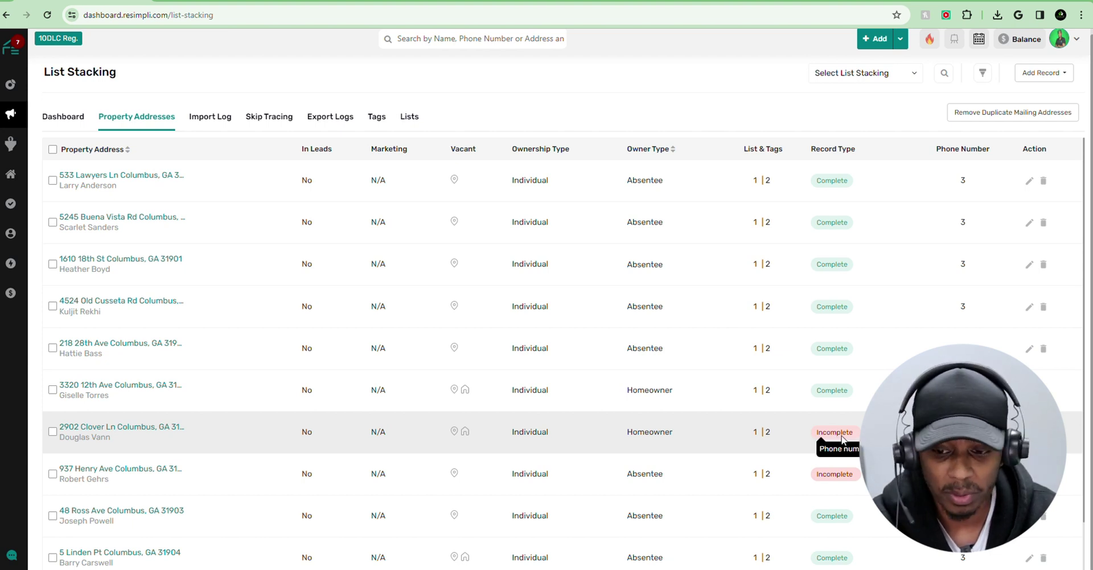
pyautogui.scroll(-1, 843, 438)
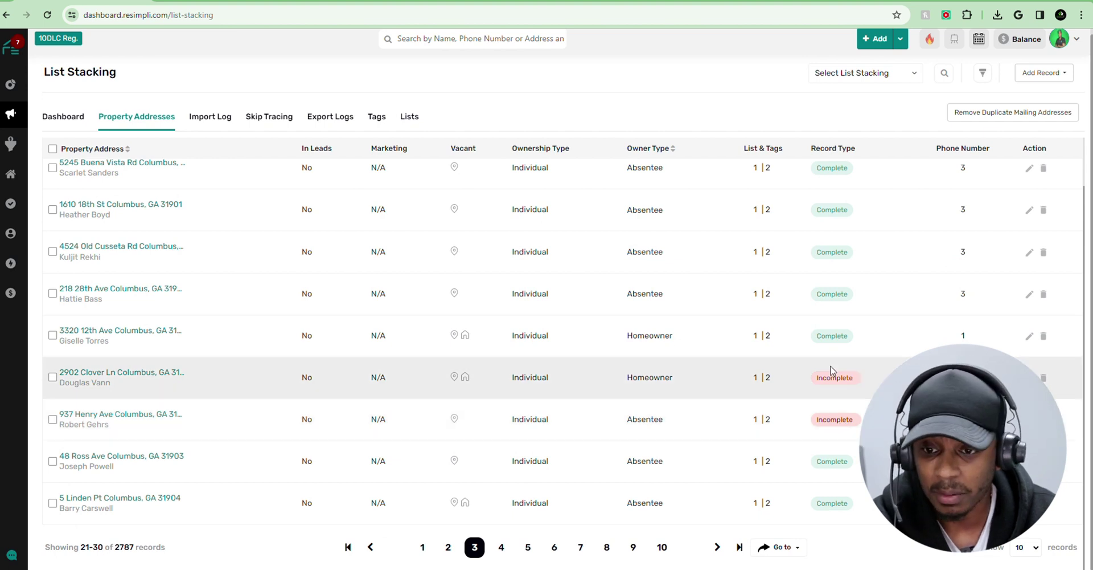
pyautogui.scroll(1, 833, 370)
pyautogui.scroll(-1, 833, 368)
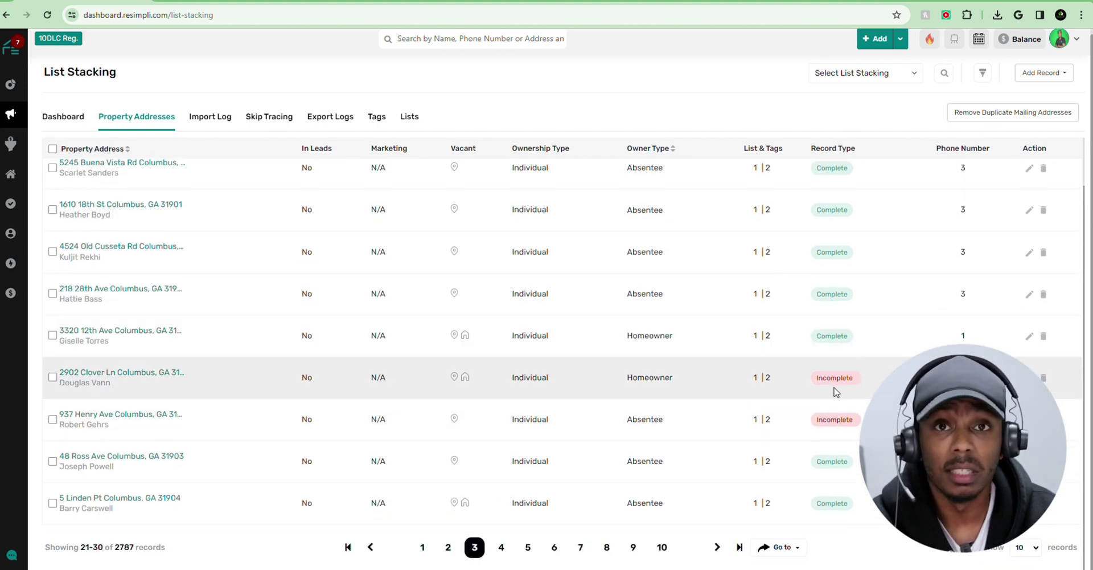
pyautogui.moveTo(825, 382)
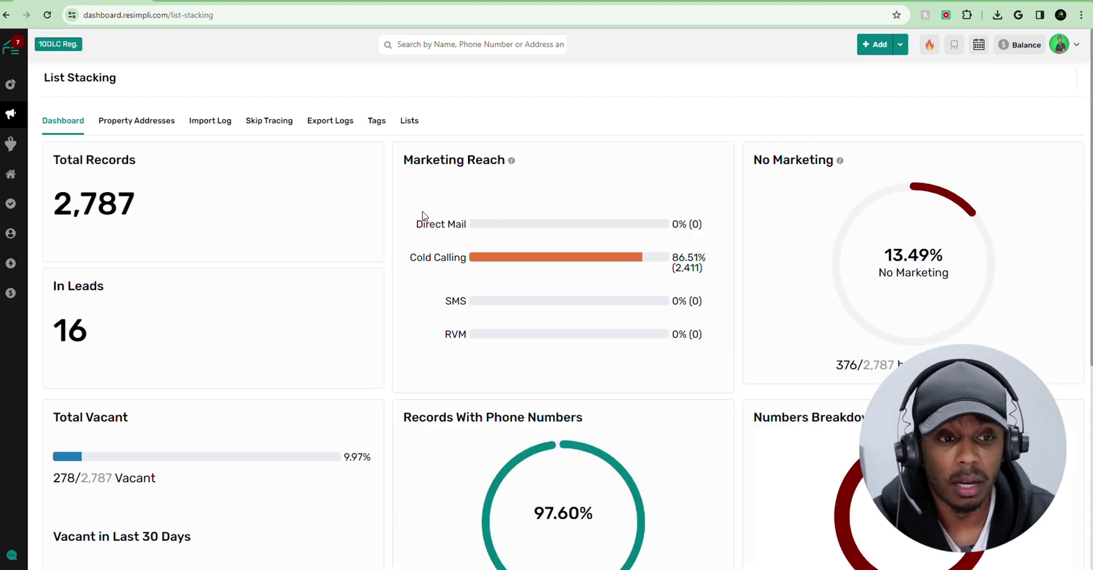
# Open the Property Addresses list and add a Tags To Include filter
pyautogui.click(150, 126)
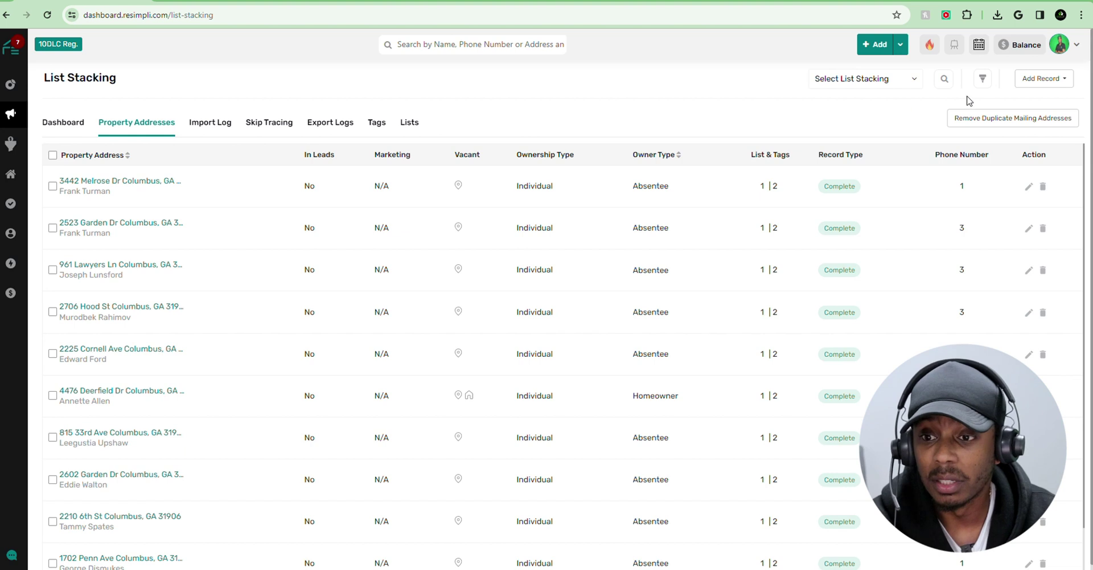
pyautogui.click(984, 79)
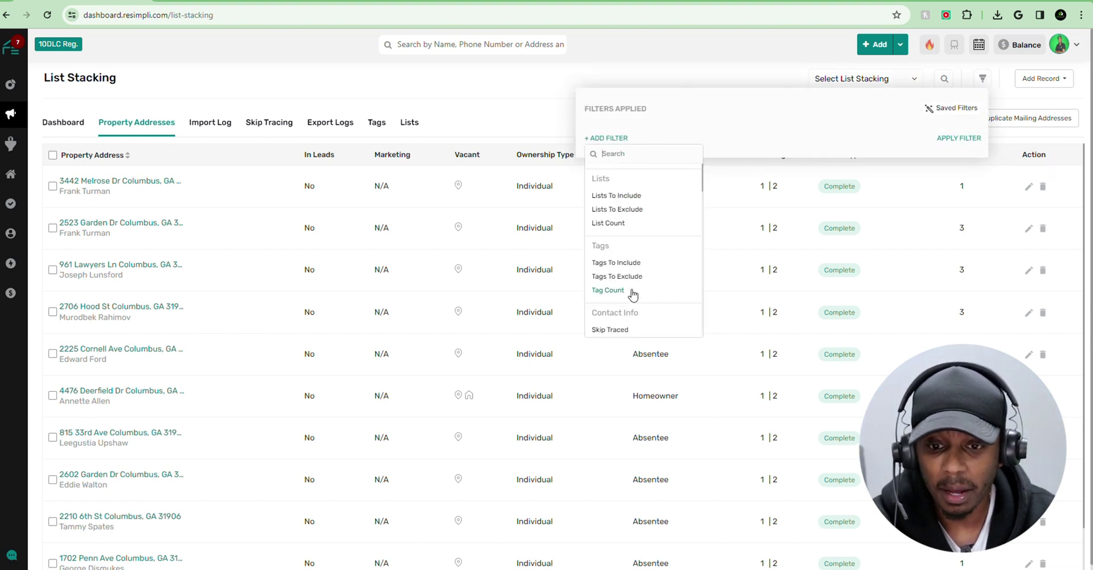
pyautogui.click(617, 262)
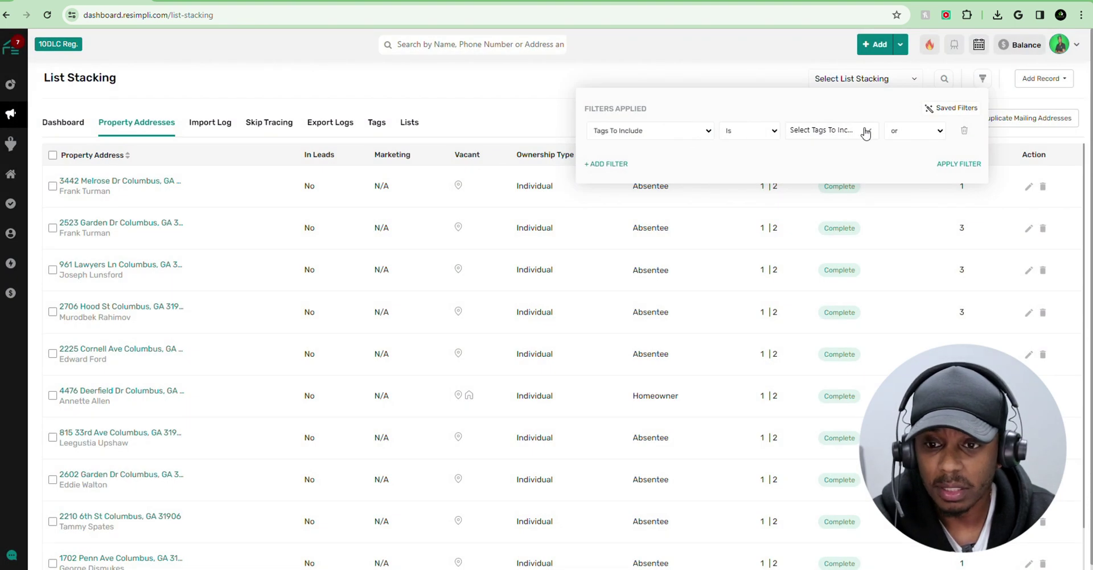
# Include the Columbus and Vacant tags and apply the filter to the property list
pyautogui.click(833, 133)
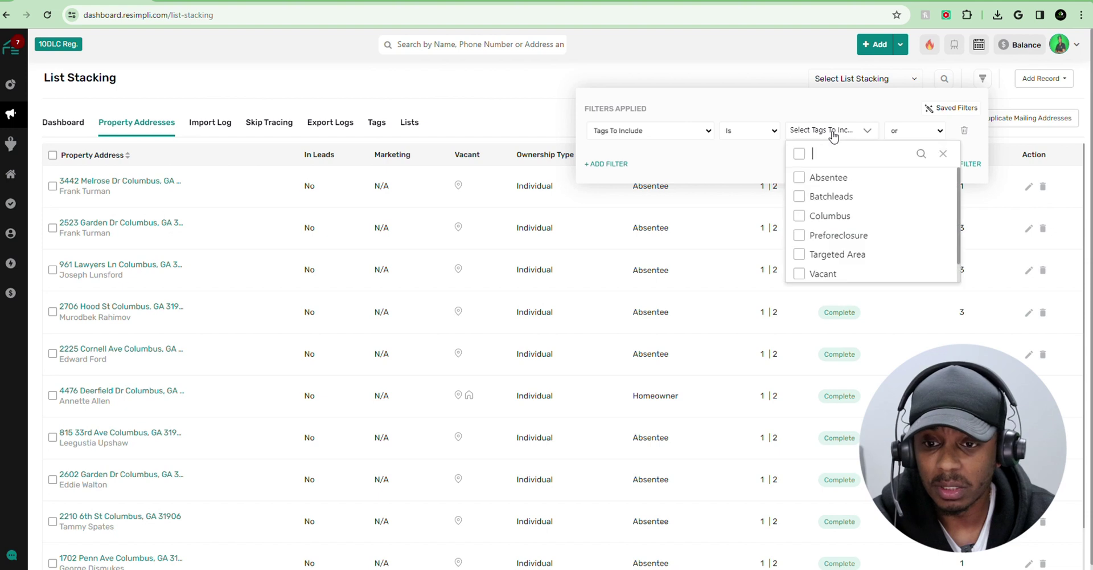
pyautogui.click(833, 219)
pyautogui.click(788, 121)
pyautogui.click(863, 138)
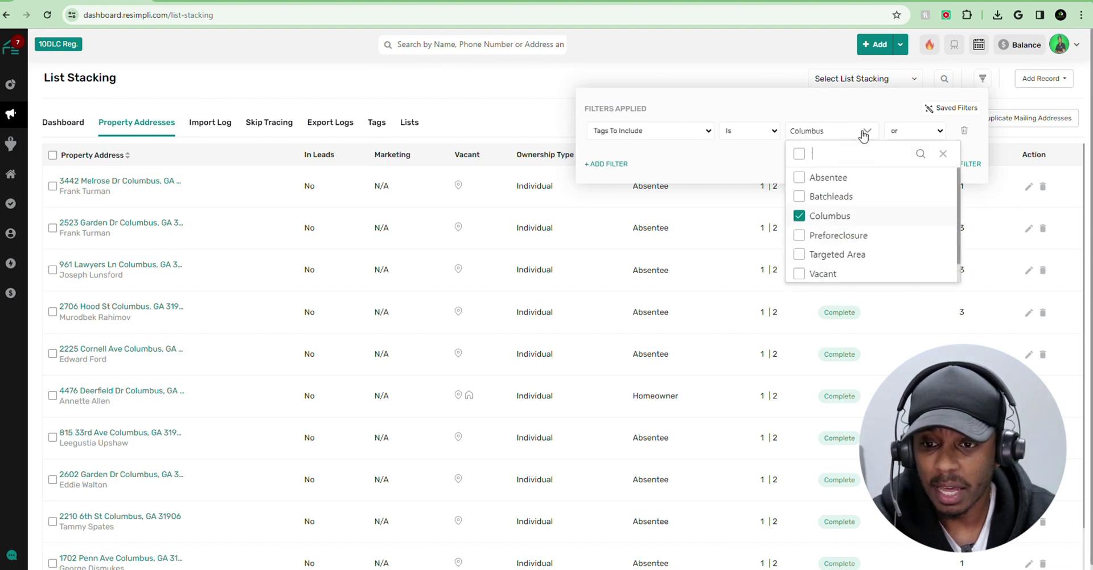
pyautogui.click(806, 275)
pyautogui.click(794, 164)
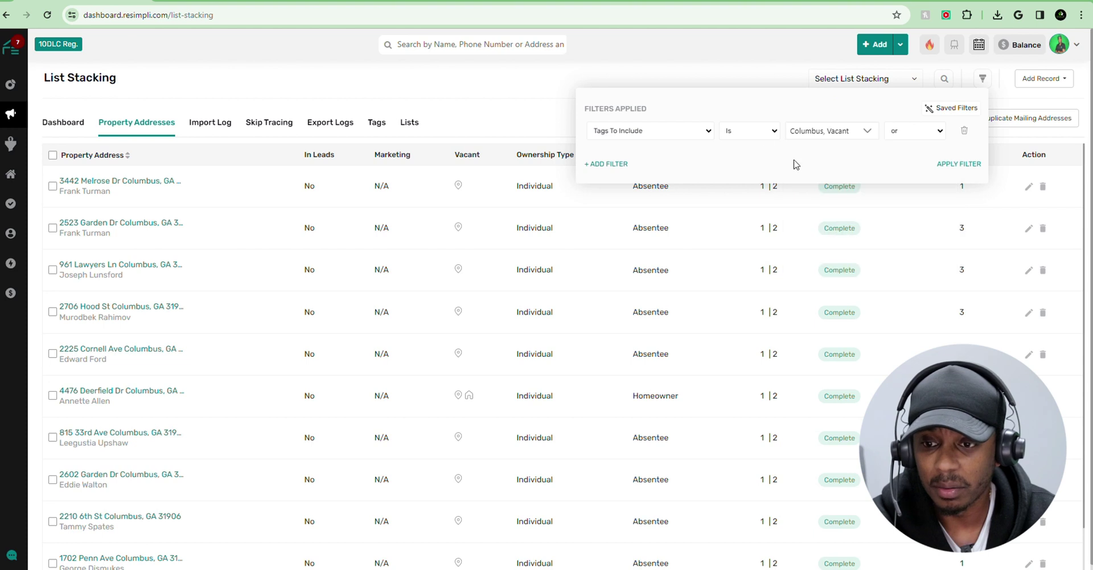
pyautogui.click(962, 164)
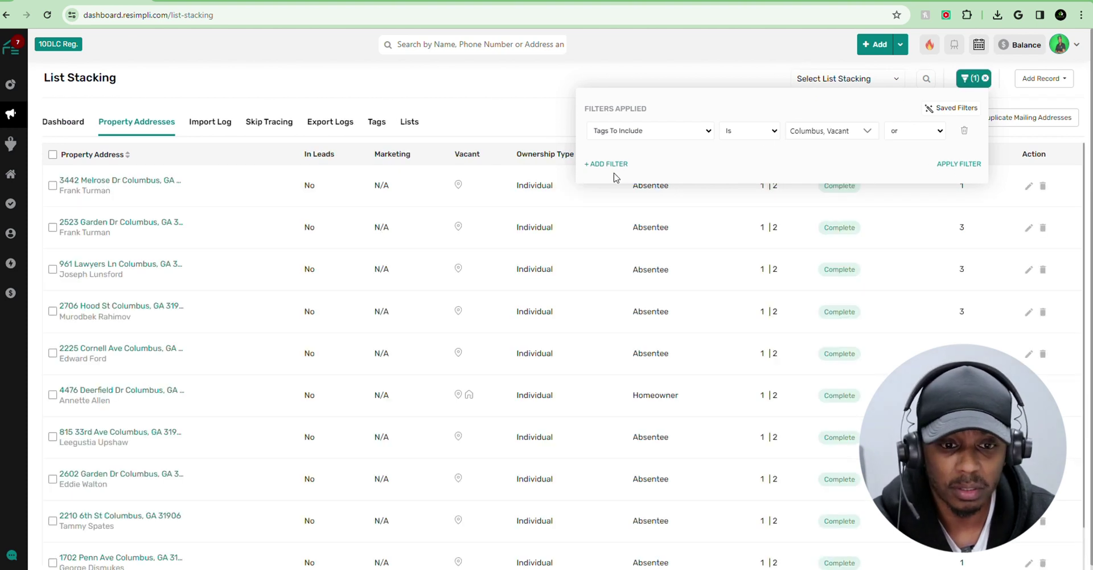
pyautogui.click(1007, 138)
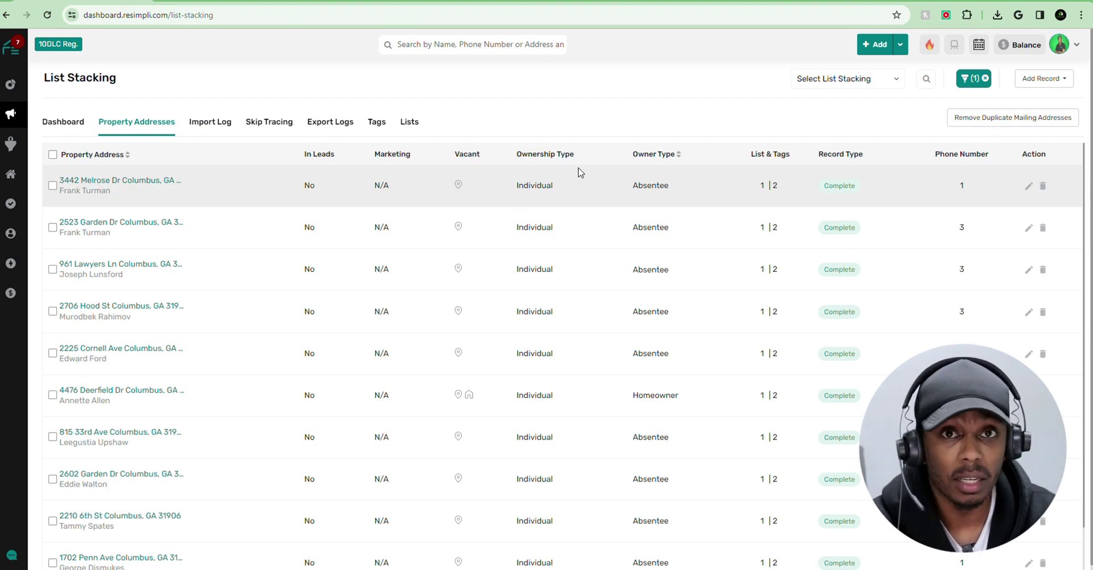
# Select all 155 filtered Columbus and Vacant records and bring up the bulk Action menu
pyautogui.click(53, 154)
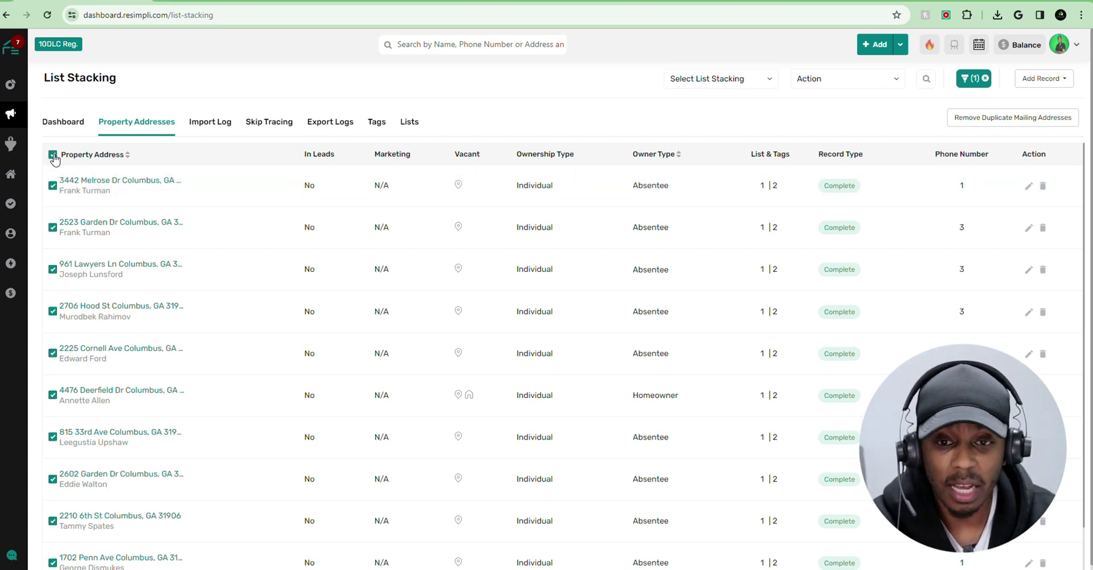
pyautogui.scroll(-1, 278, 230)
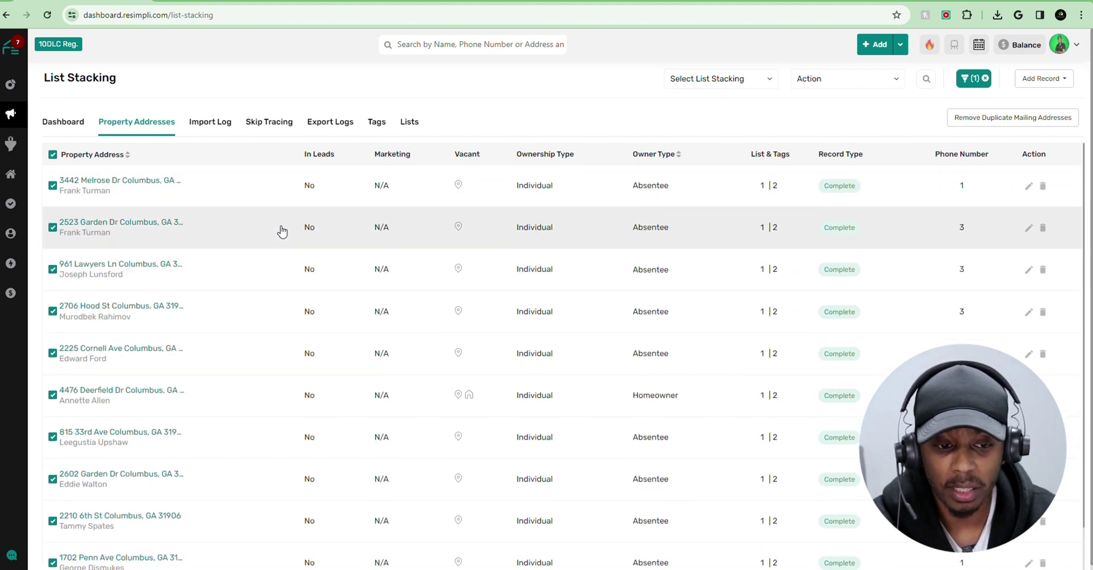
pyautogui.scroll(1, 222, 283)
pyautogui.click(835, 78)
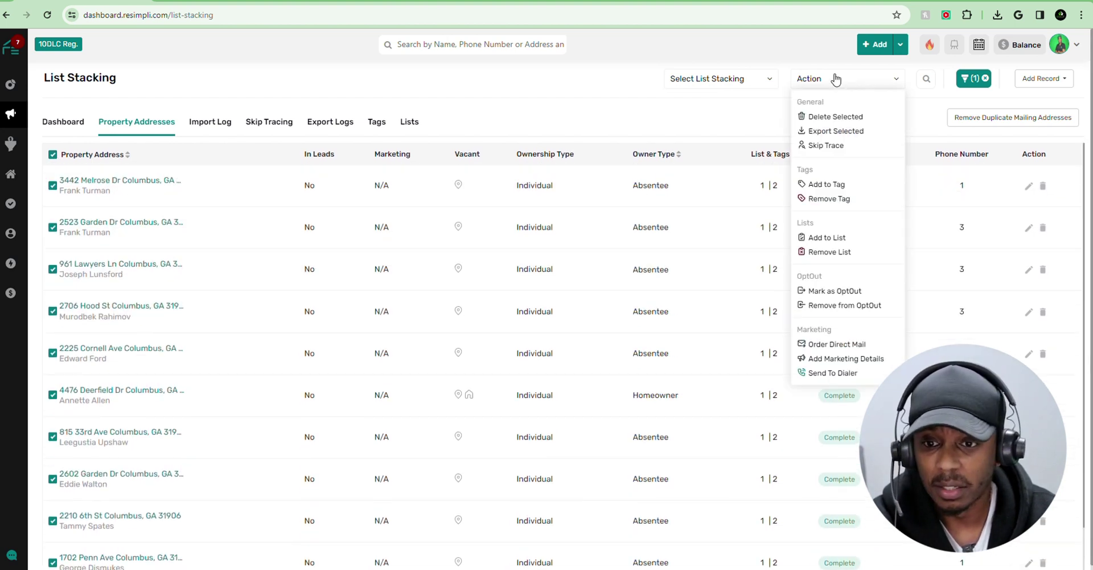
pyautogui.click(746, 83)
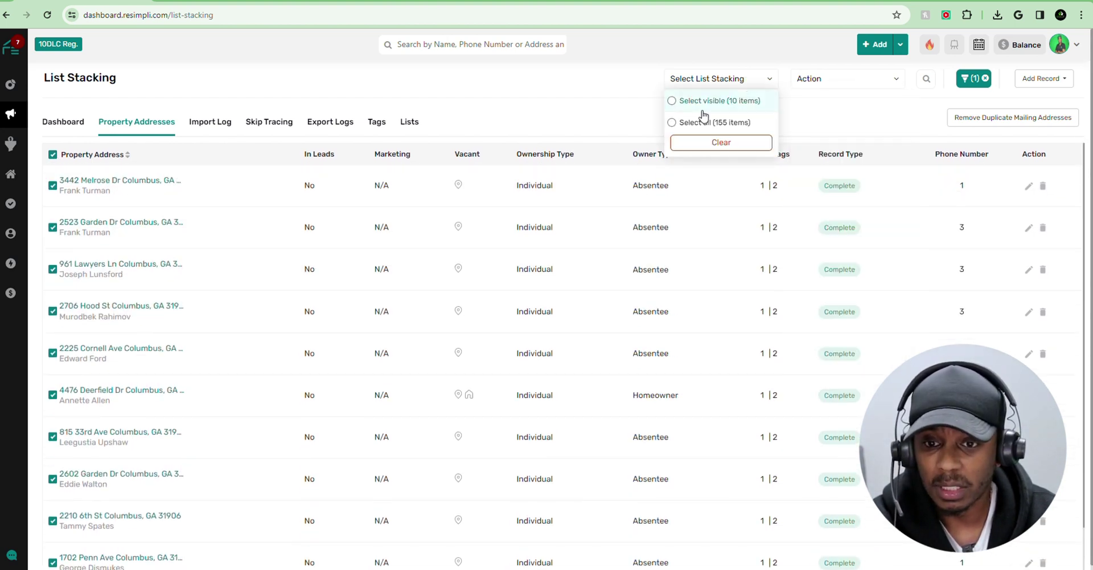
pyautogui.click(672, 123)
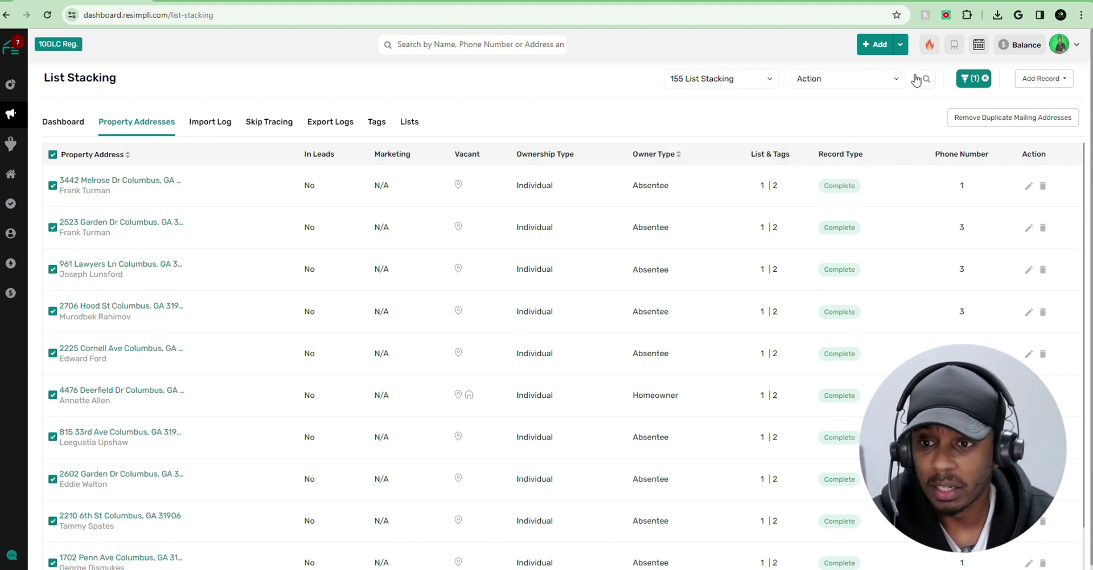
pyautogui.click(874, 81)
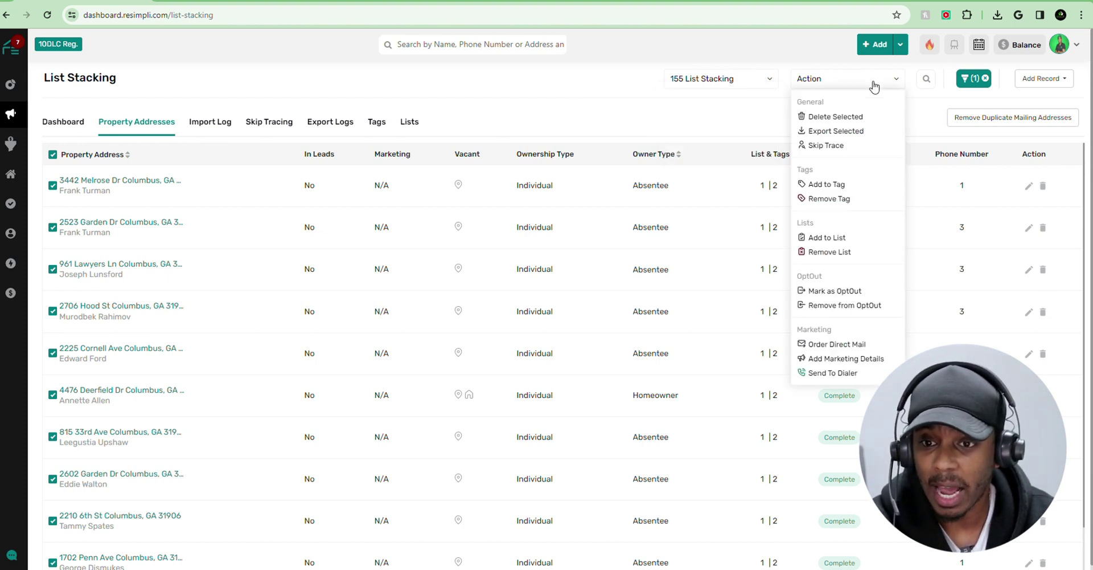
# Send the records to the dialer as new campaign 'Vacant - Columbus', assigned to a team member
pyautogui.click(831, 373)
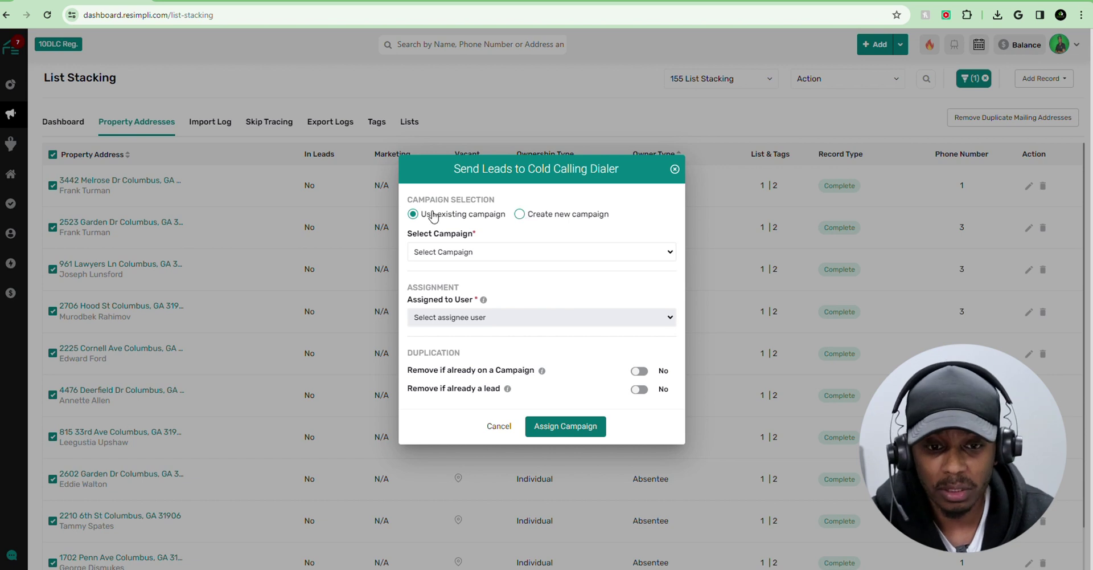
pyautogui.click(519, 215)
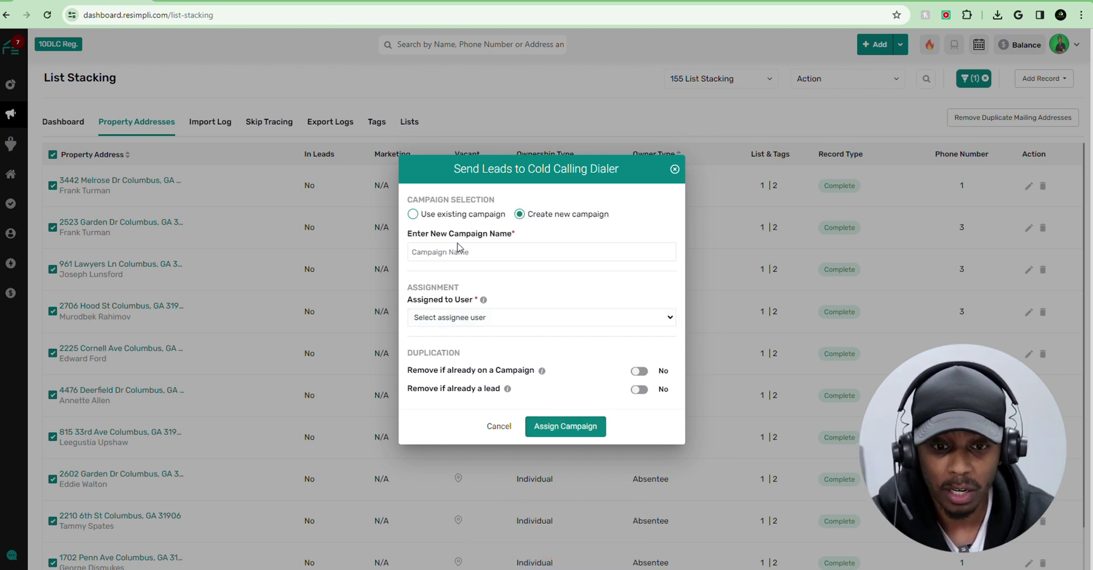
pyautogui.click(509, 254)
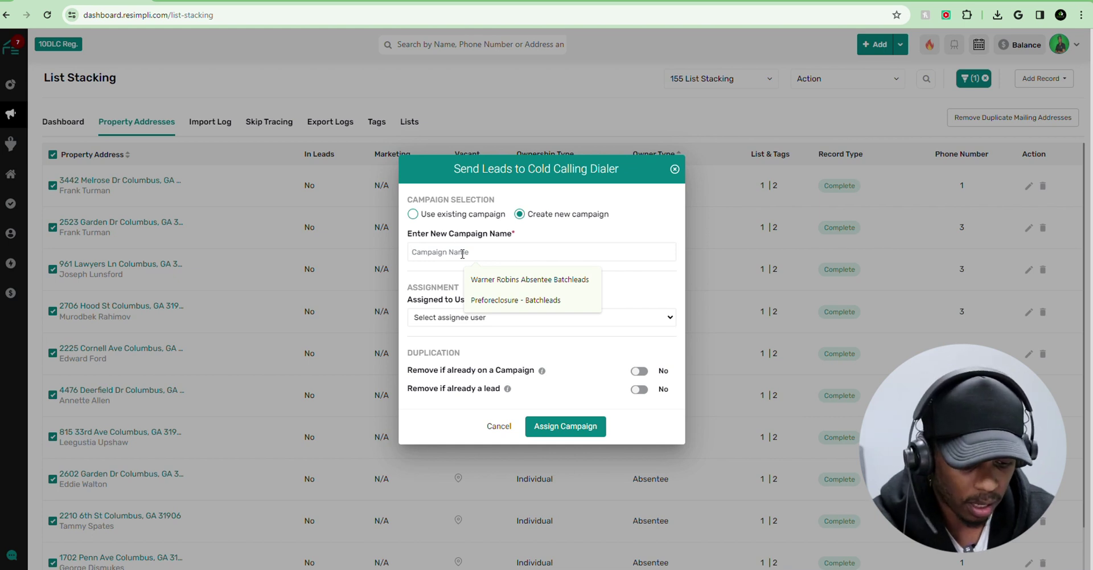
pyautogui.write('Vacant - Columbu')
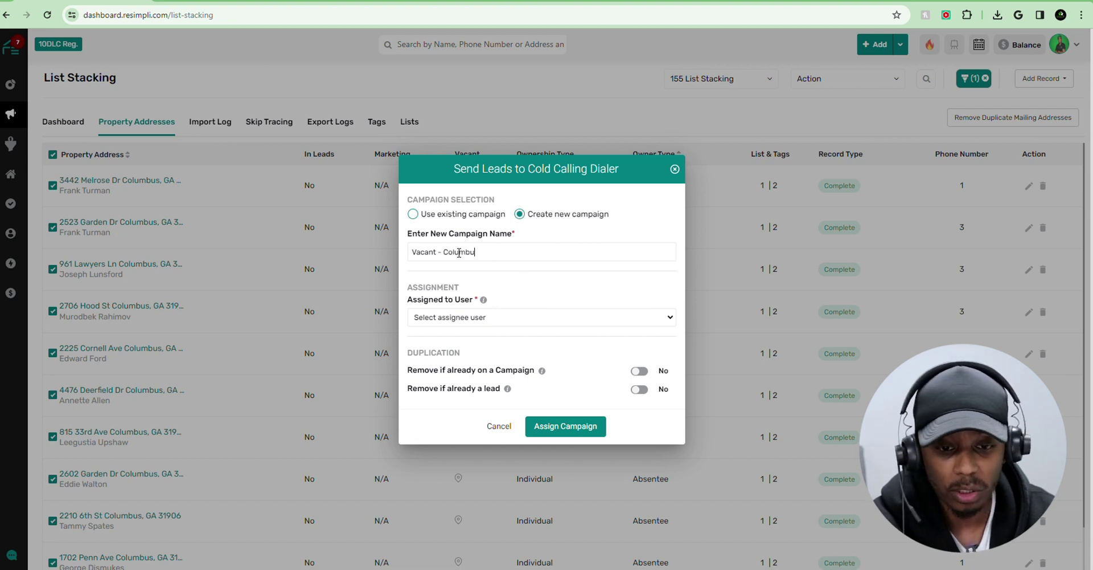
pyautogui.write('s')
pyautogui.click(514, 318)
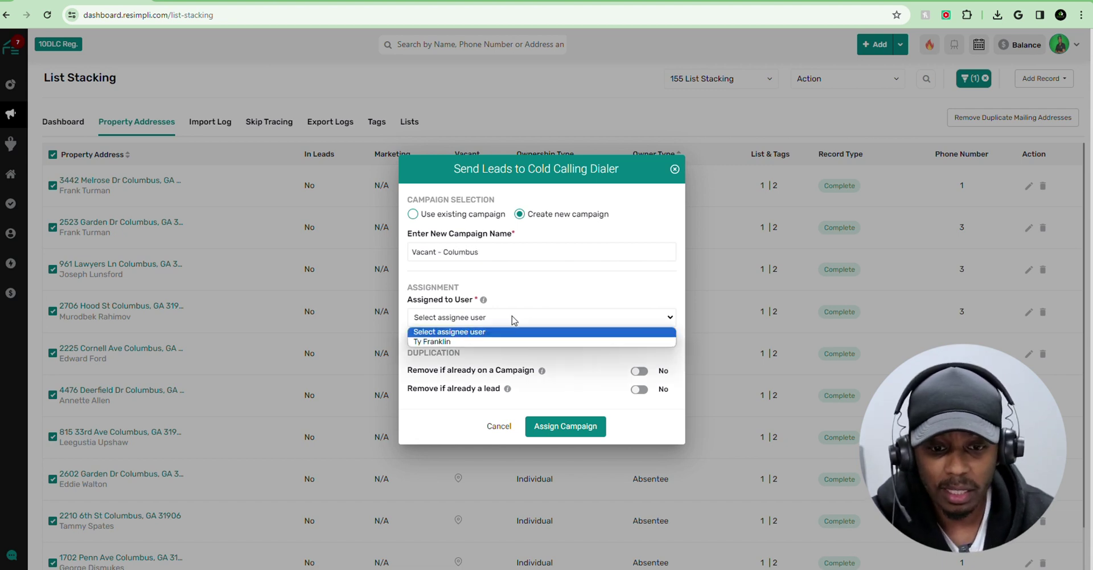
pyautogui.click(467, 342)
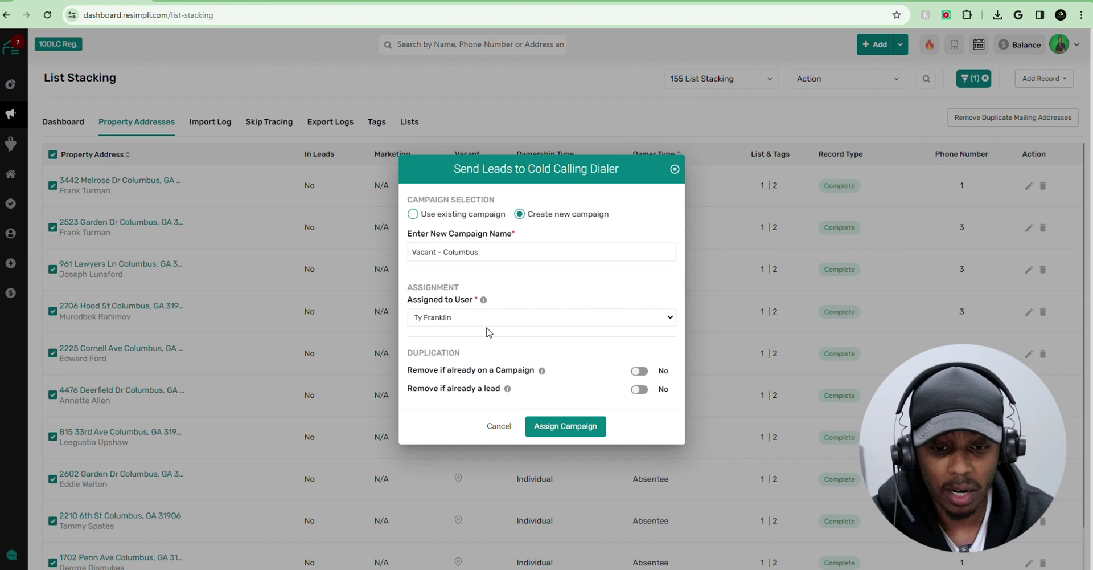
# Skip records already on a campaign or already leads, then close the dialog
pyautogui.click(639, 389)
pyautogui.click(640, 371)
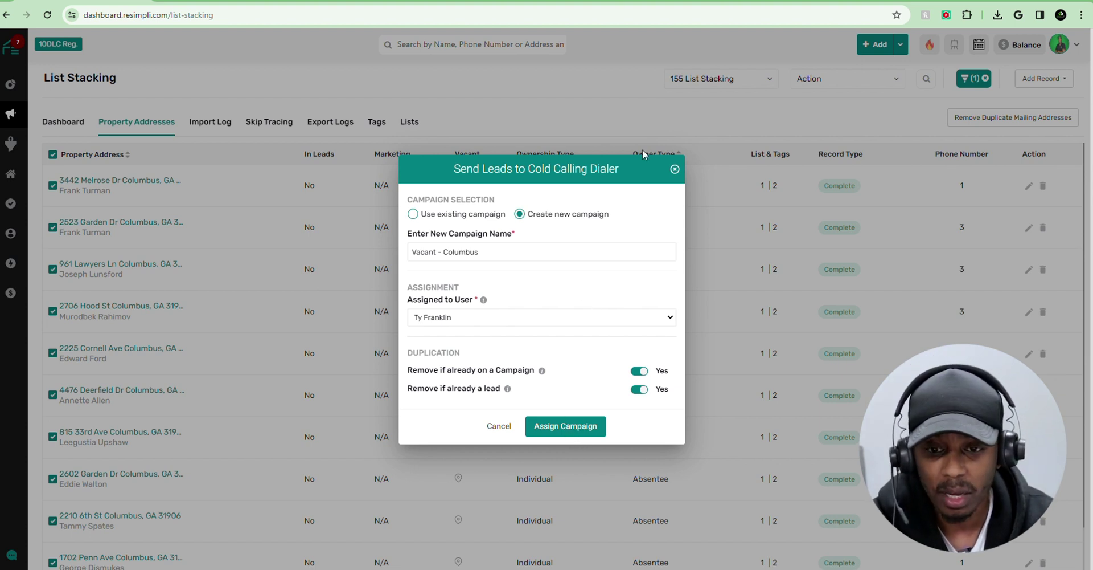
pyautogui.click(674, 169)
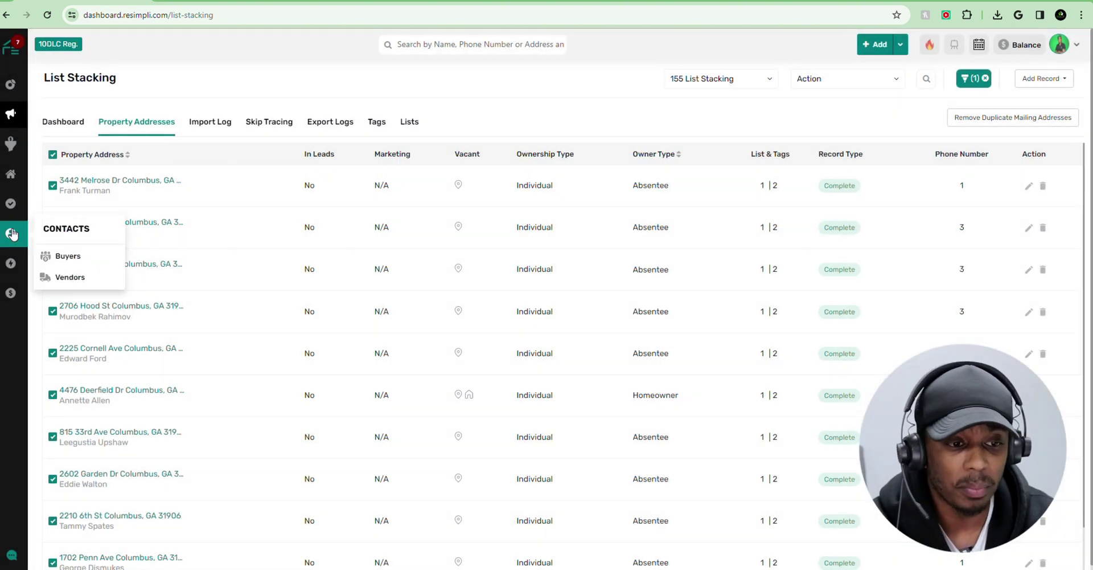
# Open the Preforeclosure - Batchleads campaign from Marketing > Dialer and start its cold-calling setup
pyautogui.moveTo(18, 126)
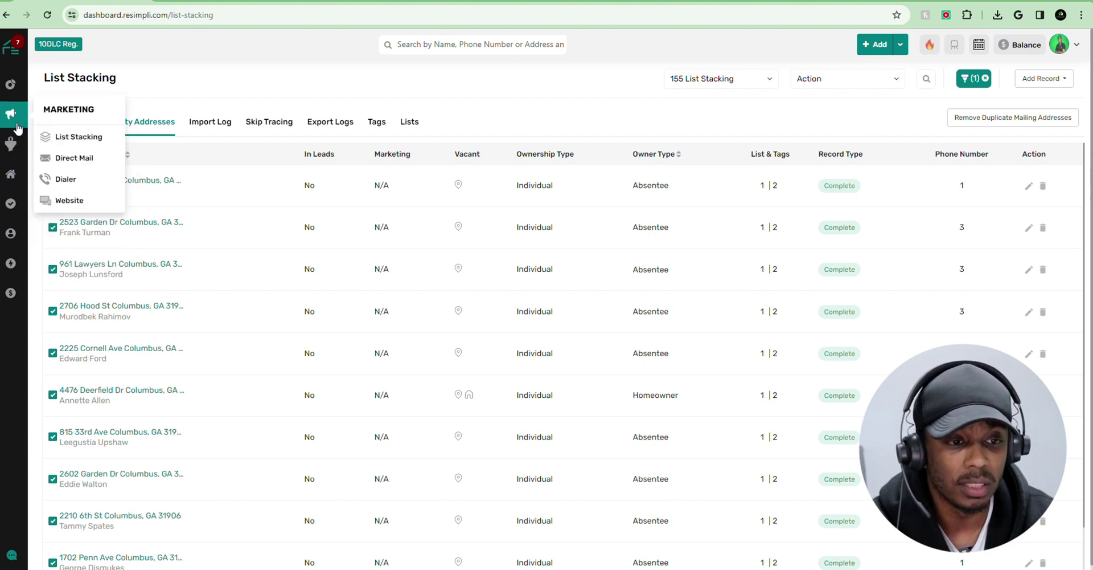
pyautogui.click(71, 181)
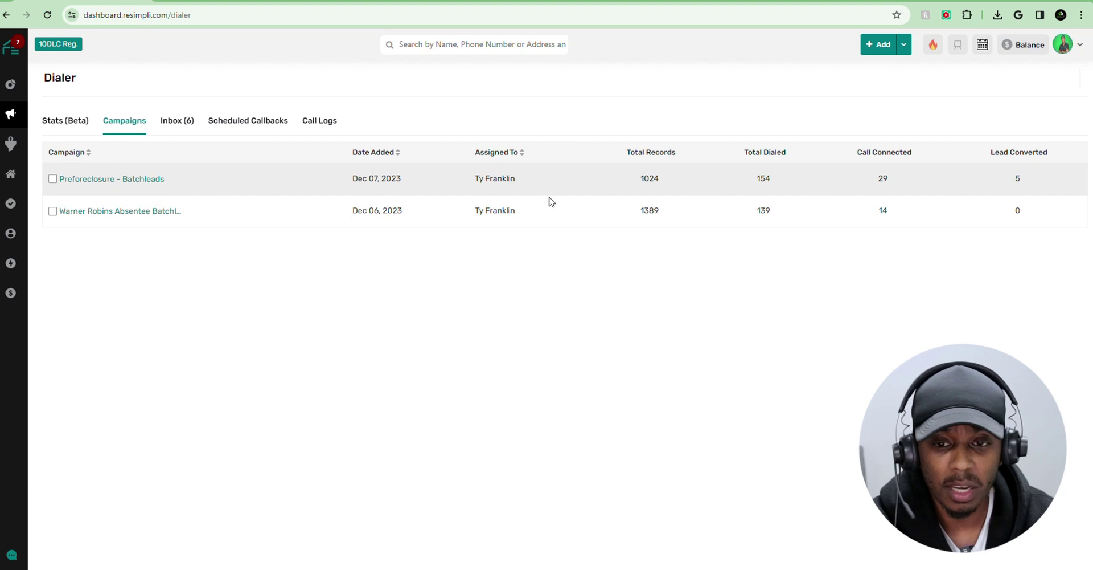
pyautogui.click(135, 181)
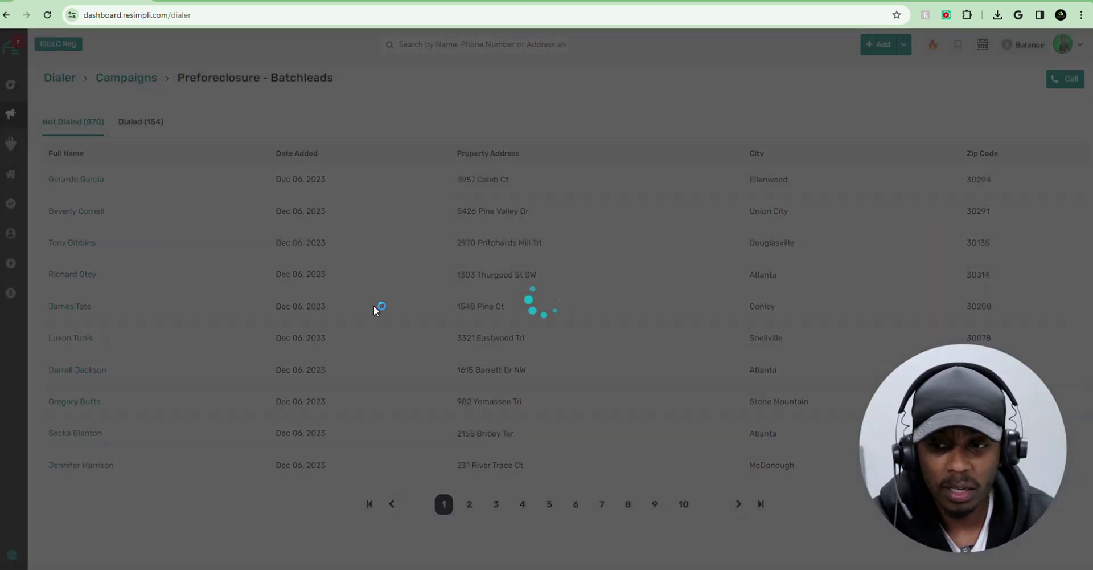
pyautogui.click(1063, 80)
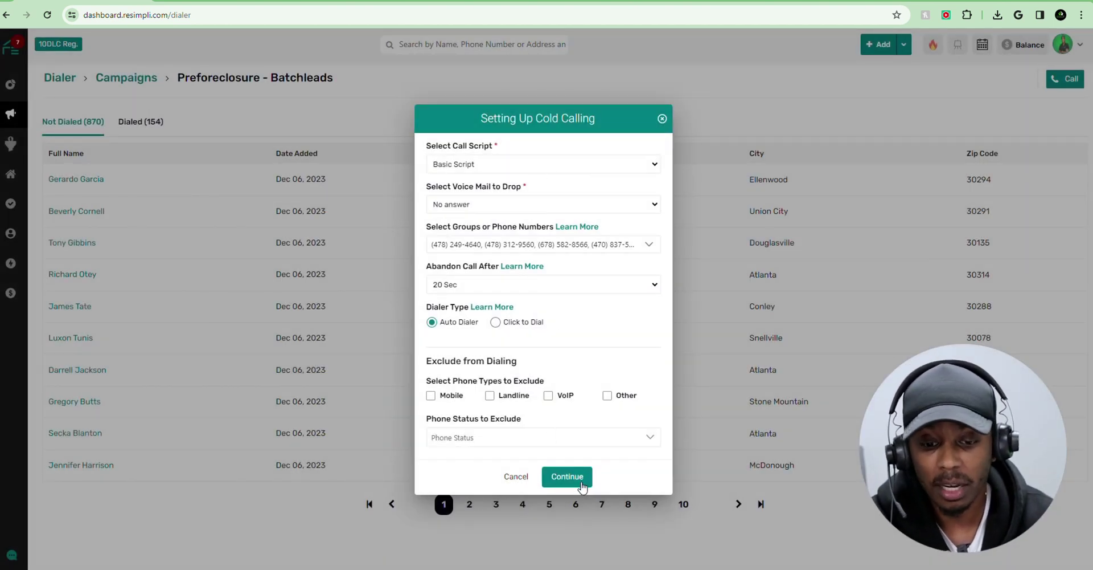
pyautogui.click(662, 118)
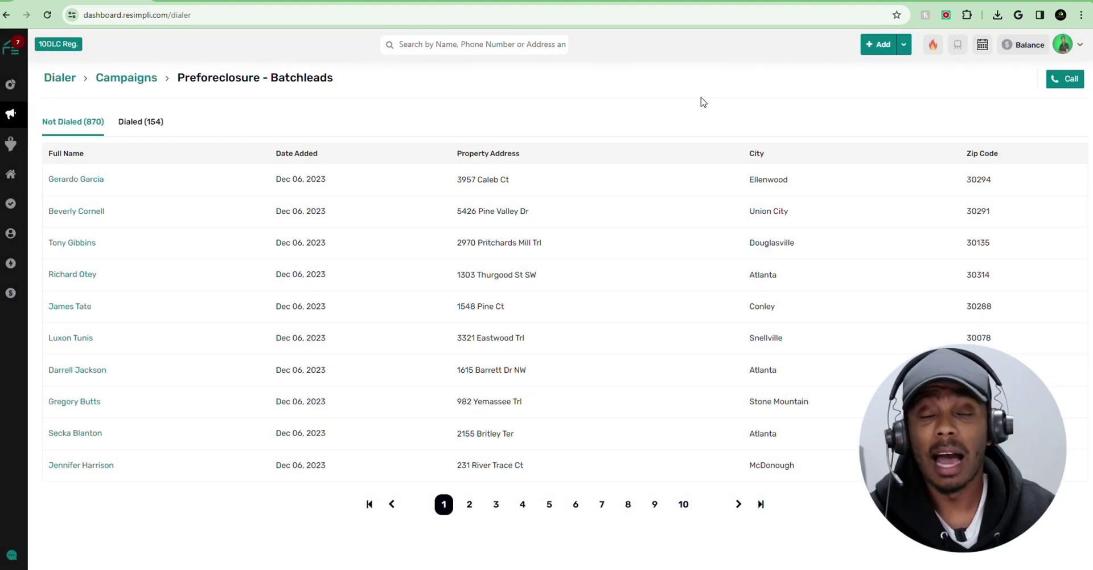